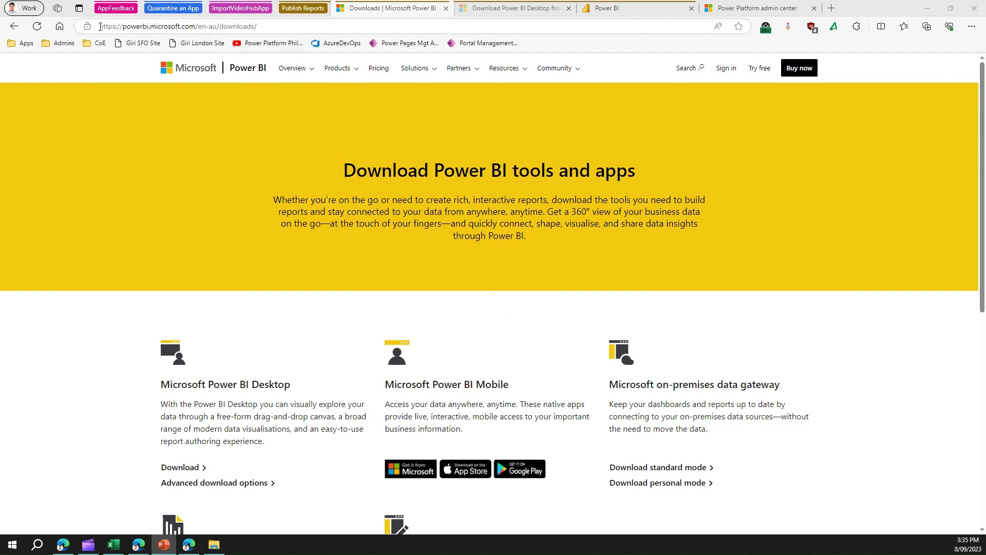
# Step: Open the advanced download options for Microsoft Power BI Desktop and examine the version details and publication date
pyautogui.moveTo(102, 27); pyautogui.dragTo(257, 27)
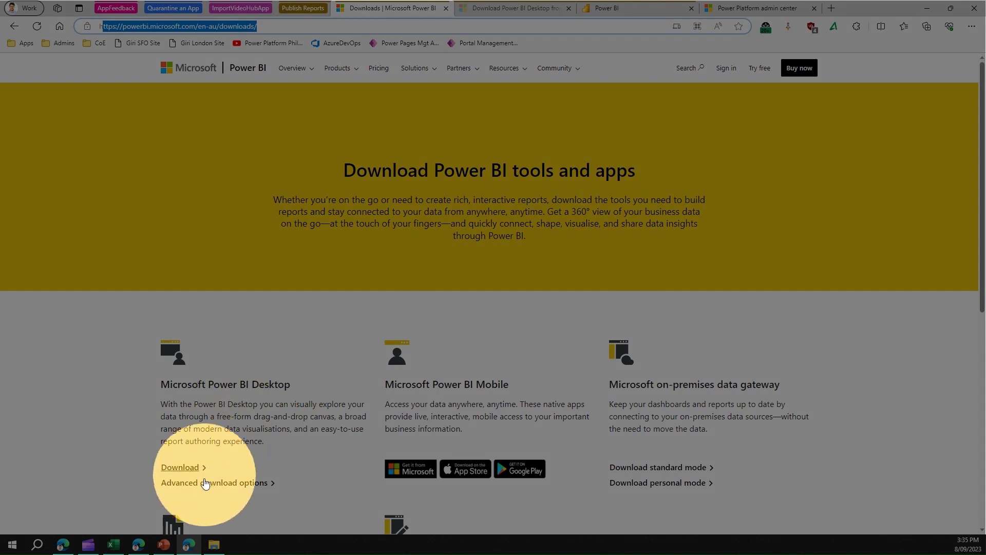
pyautogui.click(212, 487)
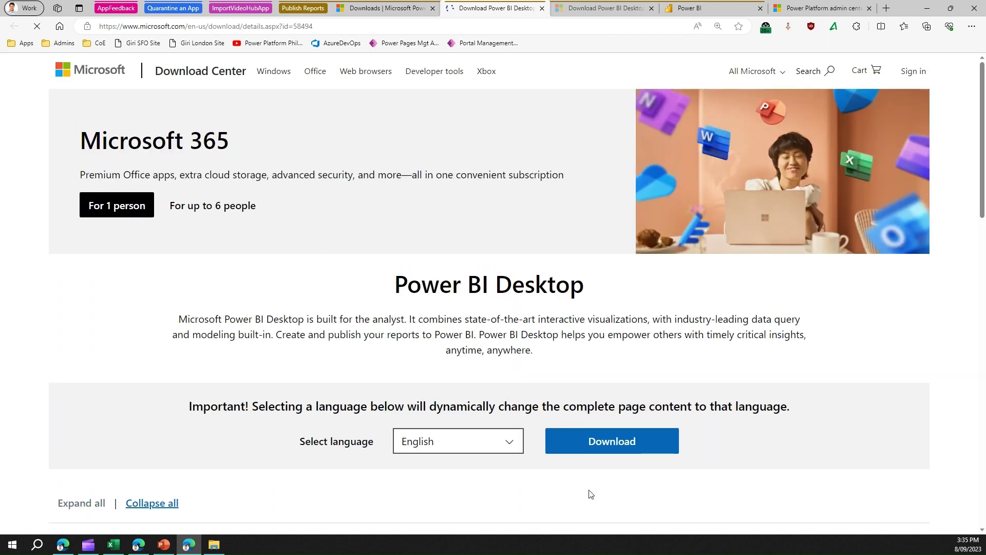
pyautogui.scroll(-2, 983, 241)
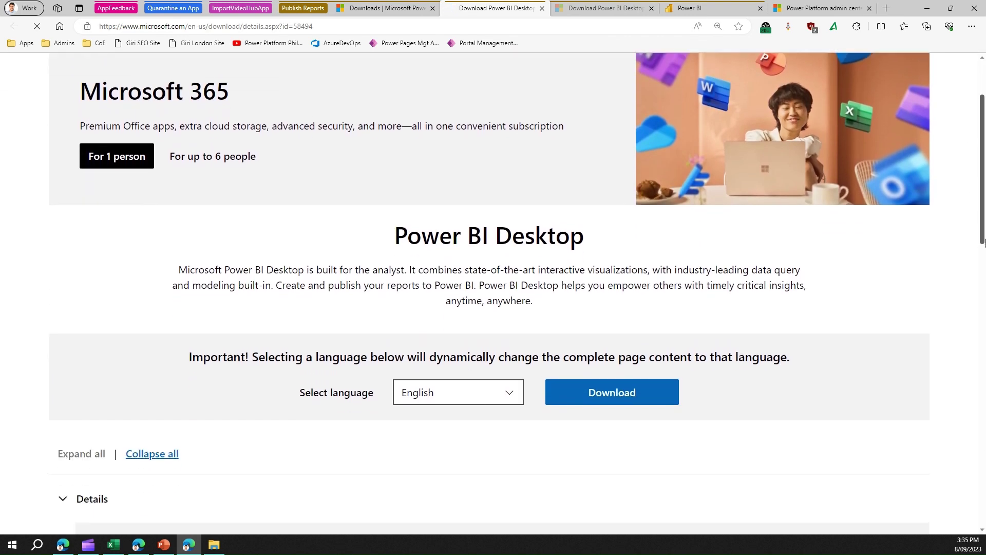
pyautogui.scroll(-3, 982, 242)
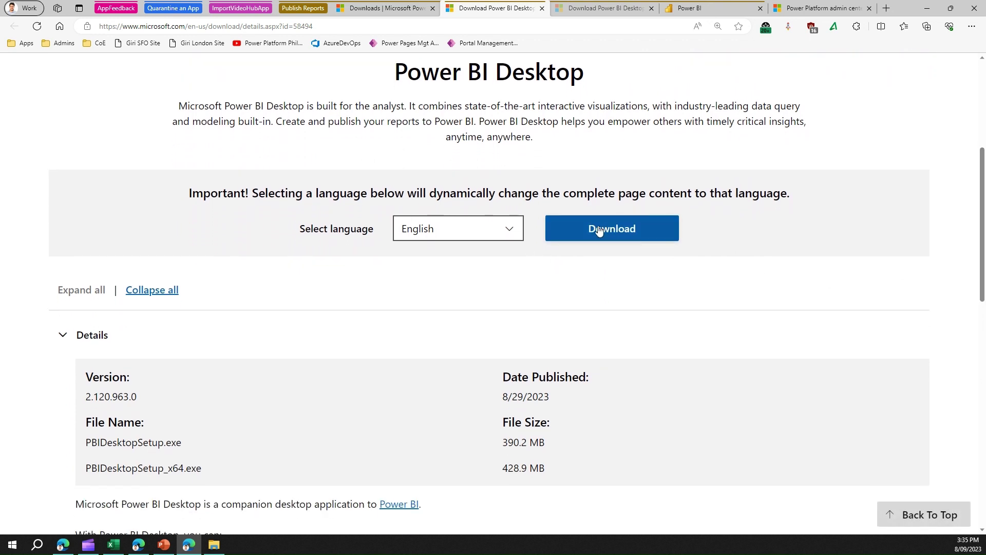
pyautogui.moveTo(525, 397); pyautogui.dragTo(505, 397)
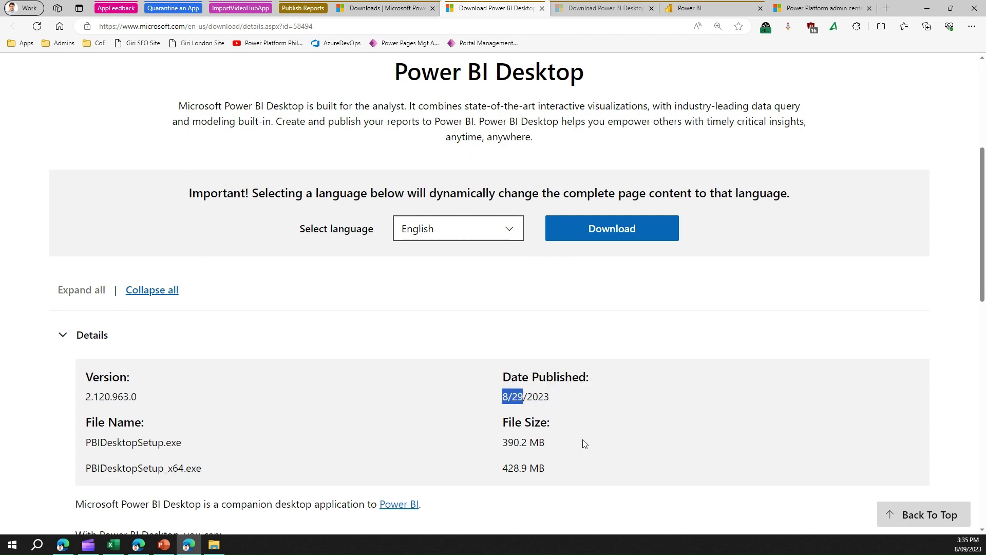
# Step: Select the PBIDesktopSetup_x64.exe installer among the available downloads, and dismiss the choice without downloading it
pyautogui.click(608, 234)
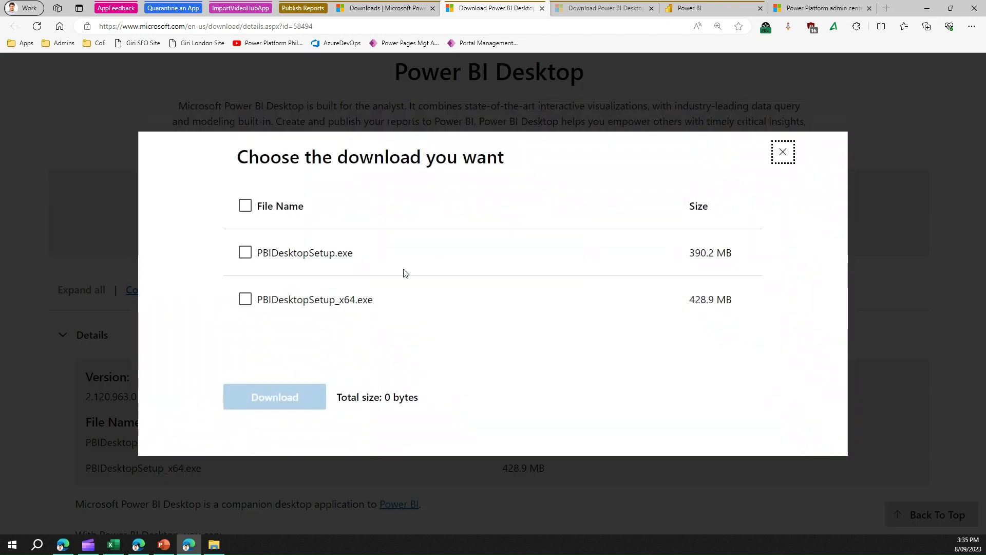
pyautogui.click(245, 299)
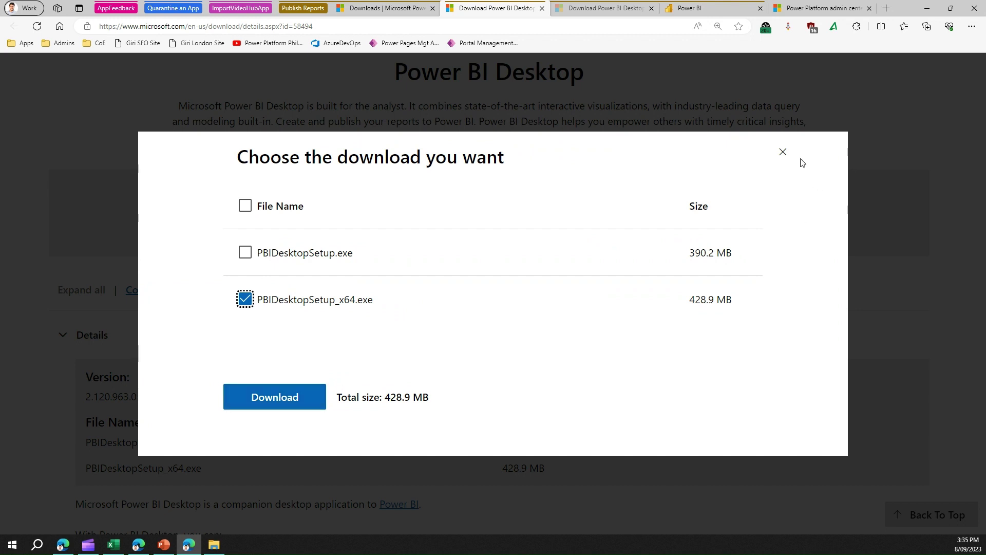
pyautogui.click(784, 154)
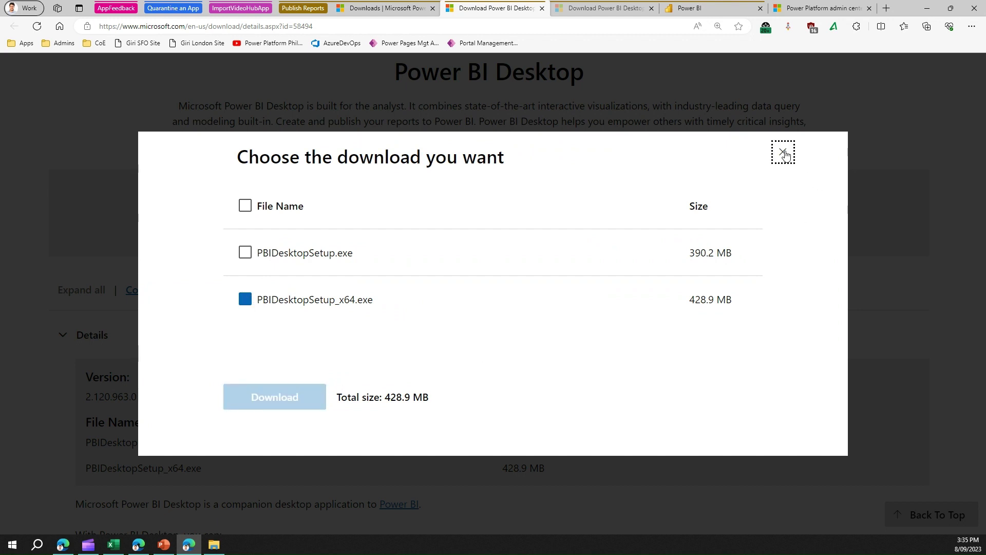
# Step: Go to the CoE workspace in the Power BI service, open the form for creating a workspace, and cancel it
pyautogui.click(605, 10)
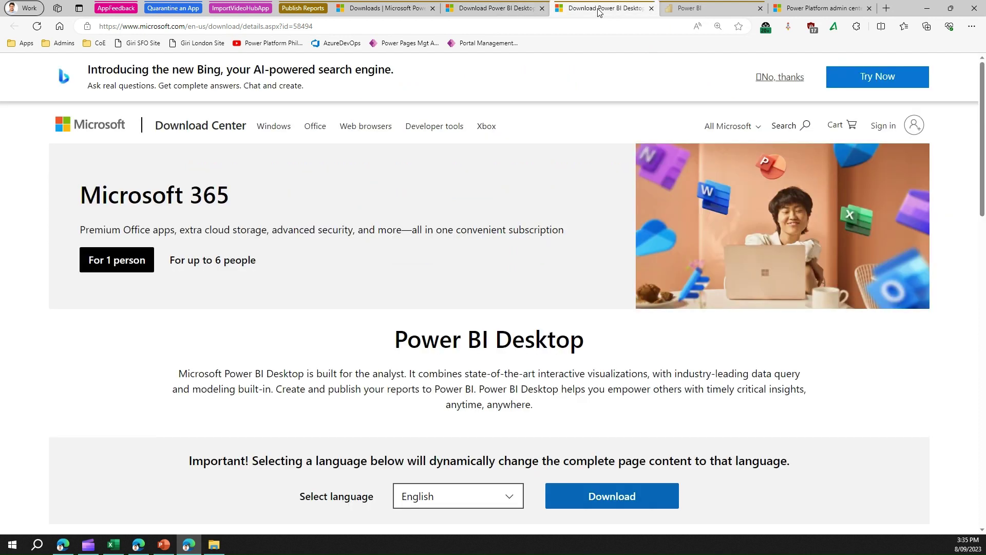
pyautogui.click(710, 7)
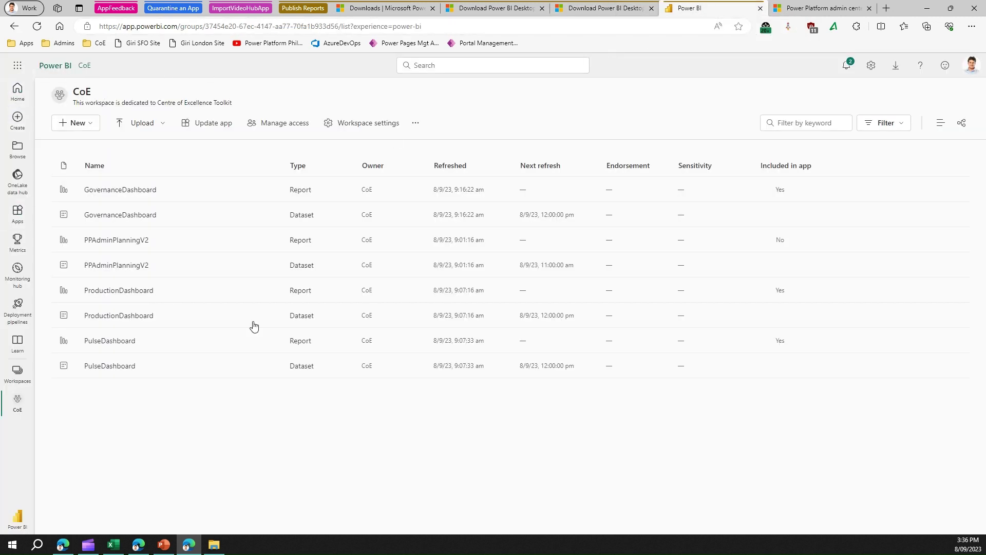
pyautogui.click(17, 375)
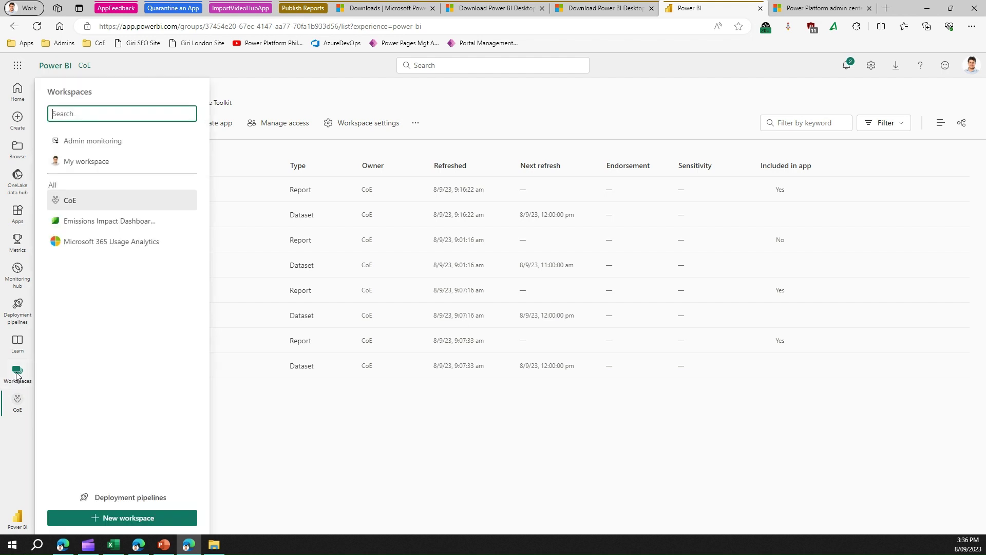
pyautogui.click(122, 519)
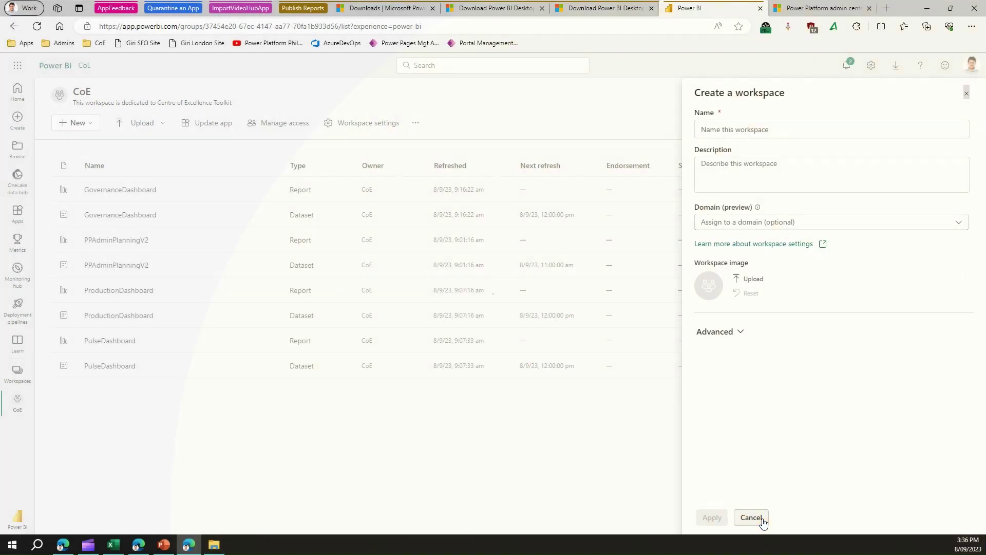
pyautogui.click(763, 518)
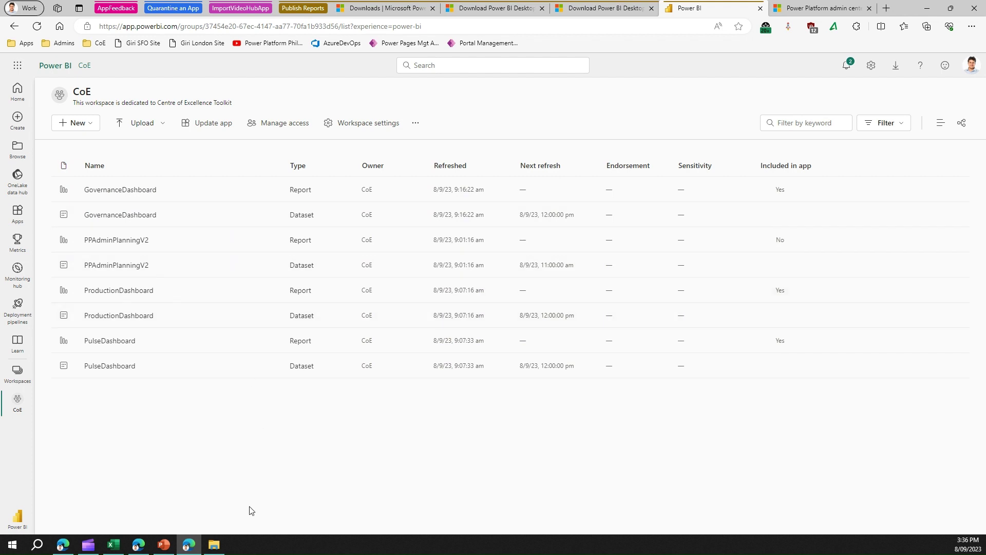
# Step: Switch to the Power Platform admin center and copy the CoE environment's URL link
pyautogui.click(214, 544)
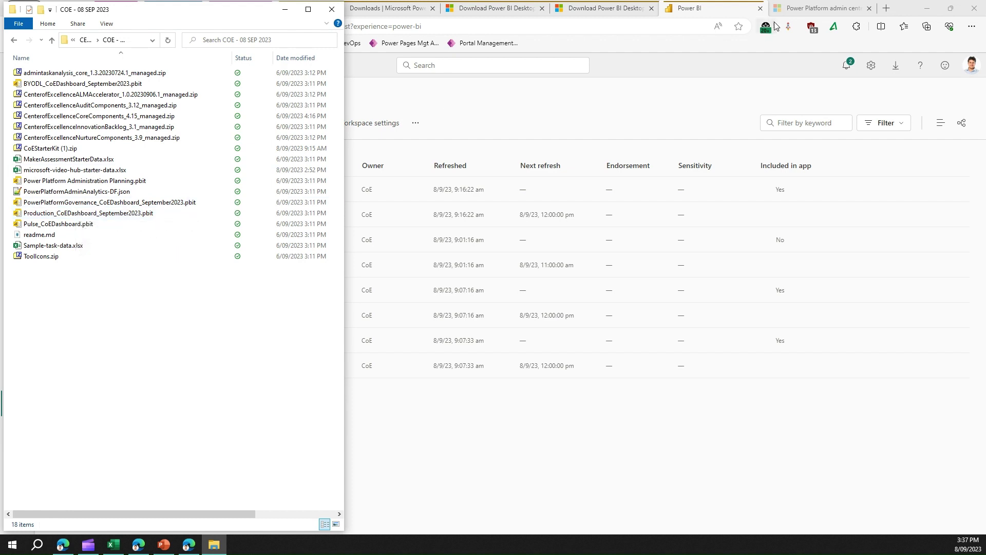
pyautogui.moveTo(806, 11)
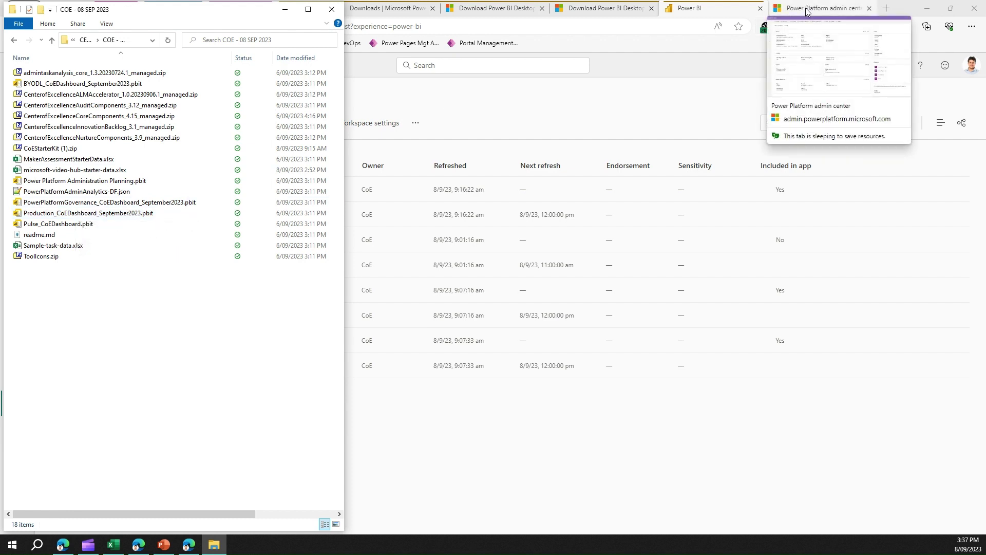
pyautogui.click(808, 11)
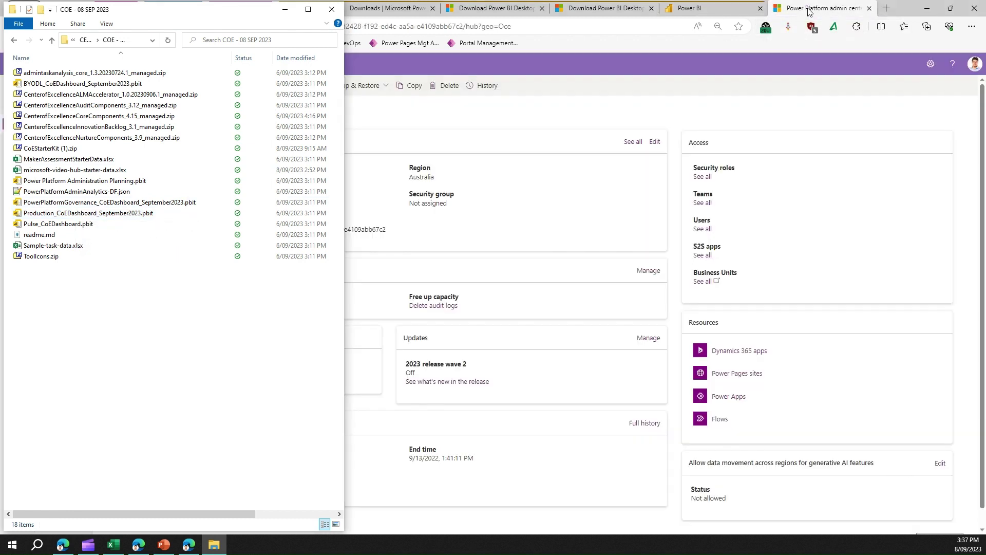
pyautogui.click(607, 121)
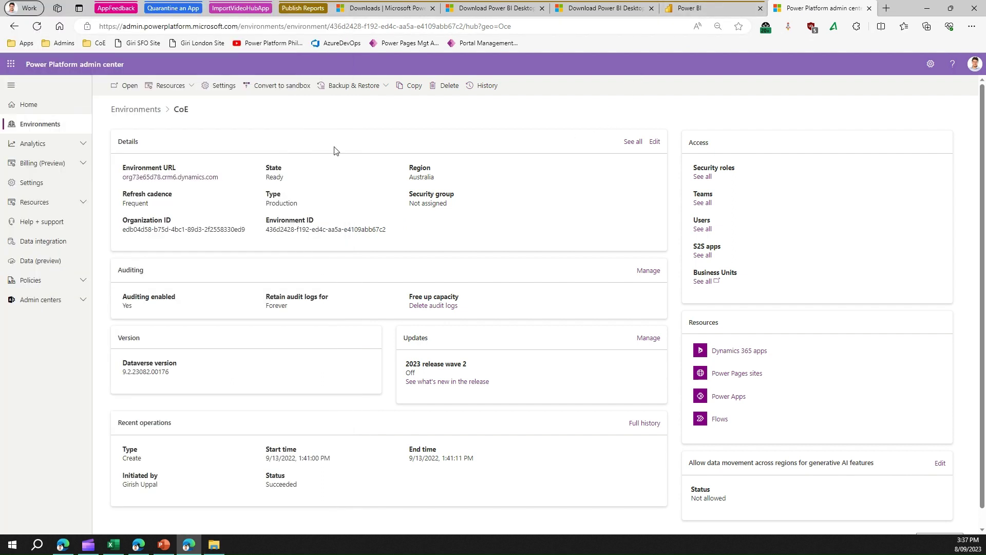
pyautogui.rightClick(185, 177)
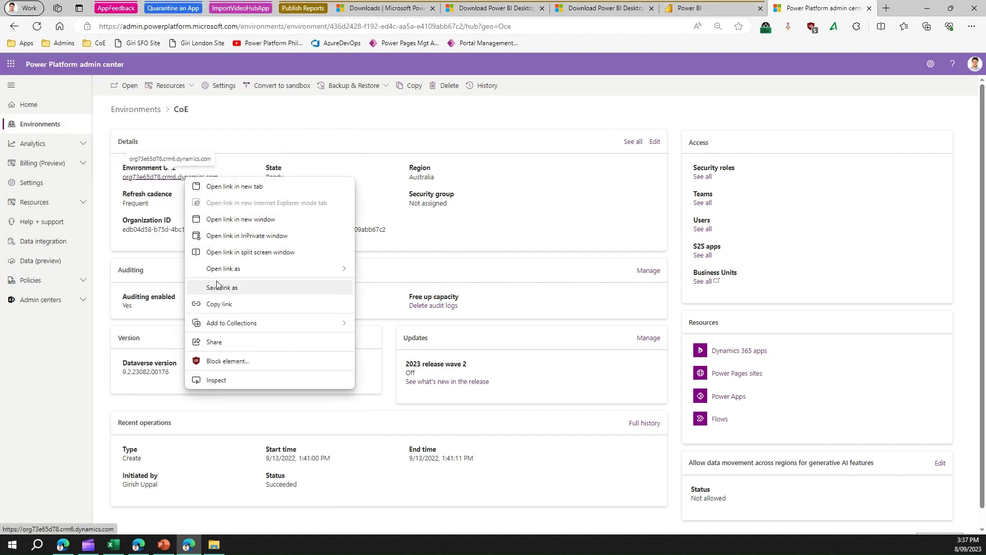
pyautogui.click(219, 304)
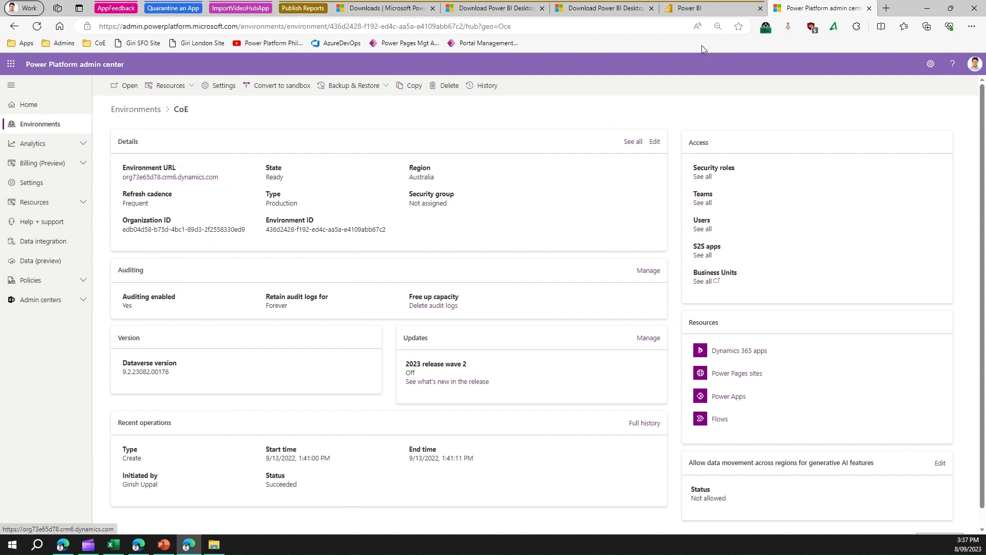
pyautogui.click(214, 545)
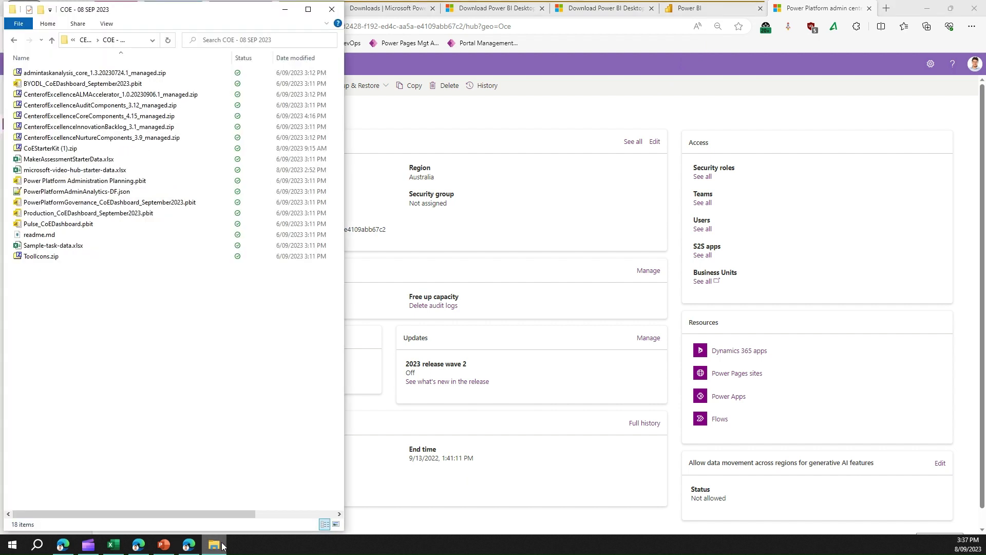
pyautogui.doubleClick(82, 215)
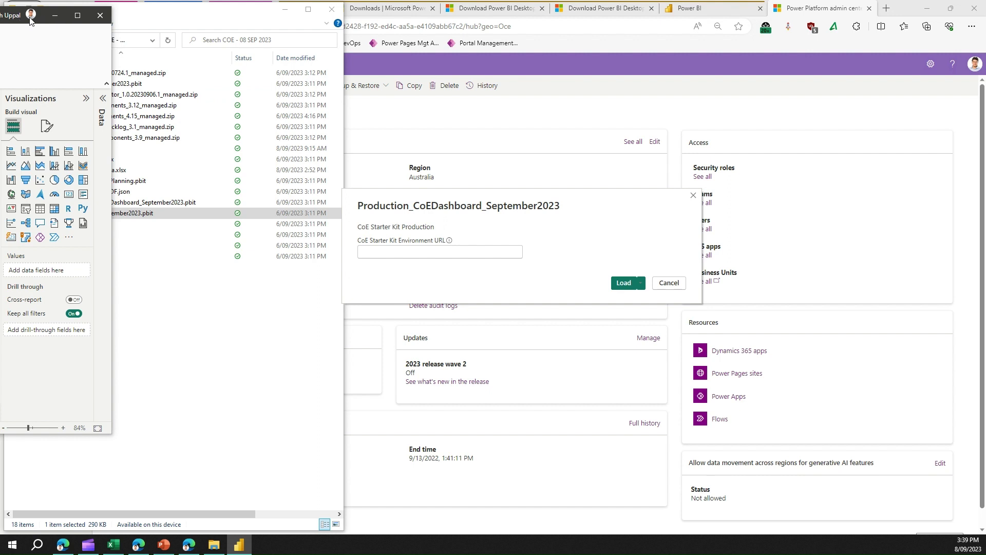
pyautogui.click(433, 252)
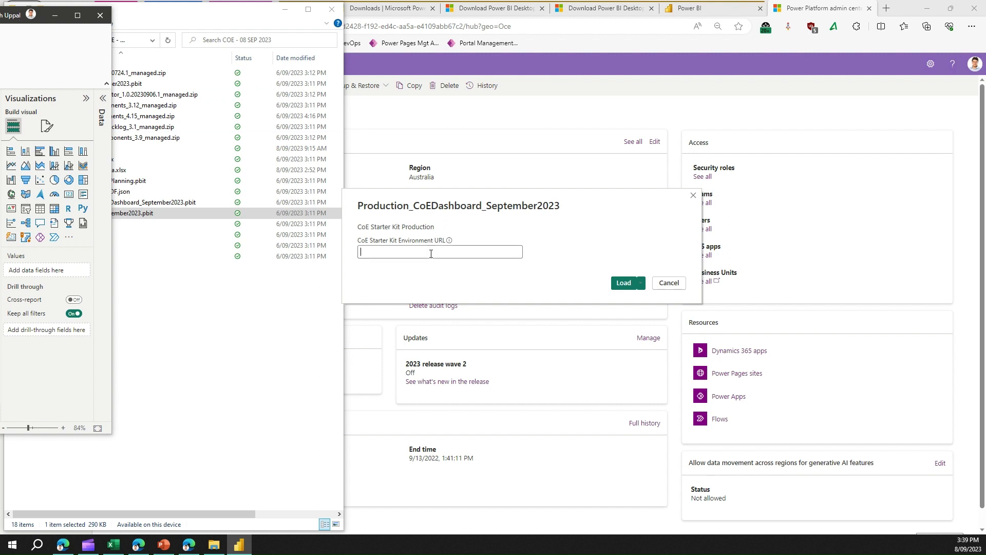
pyautogui.click(431, 253)
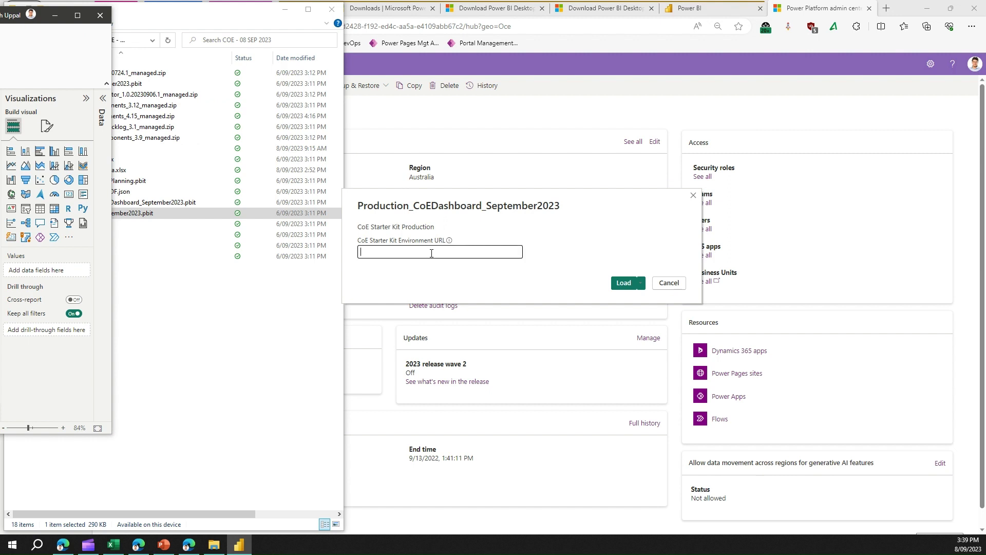
pyautogui.write('https://org73e65d78.crm6.dynamics.com/')
pyautogui.click(624, 282)
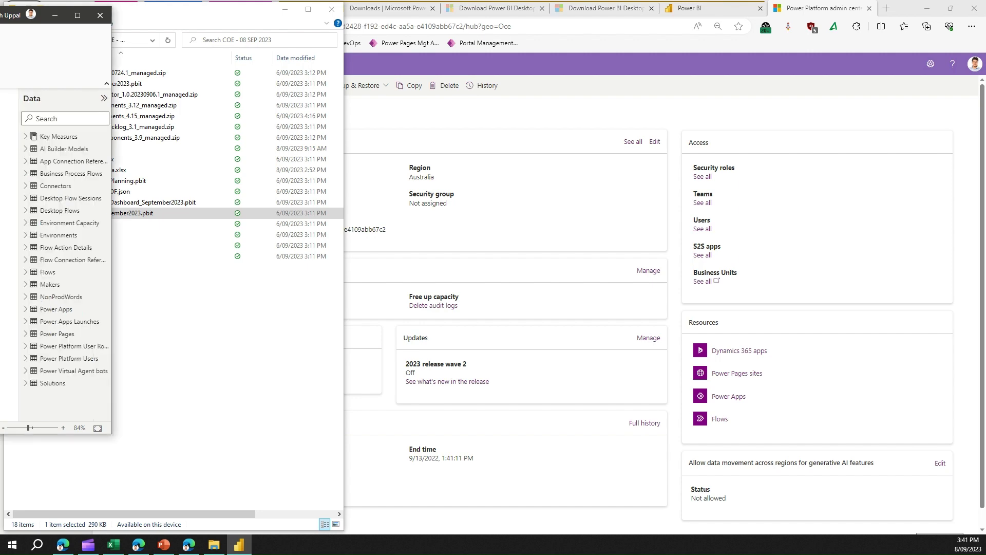
# Step: Decline the Azure Maps upgrade in the loaded report, and view the Overview - Power Apps page before returning to Introduction
pyautogui.moveTo(41, 15); pyautogui.dragTo(619, 38)
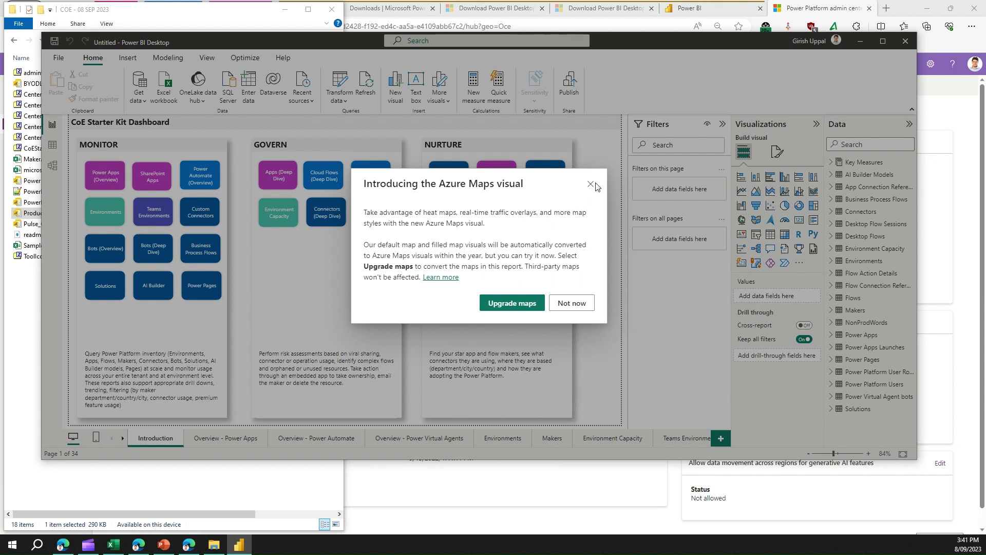
pyautogui.click(579, 304)
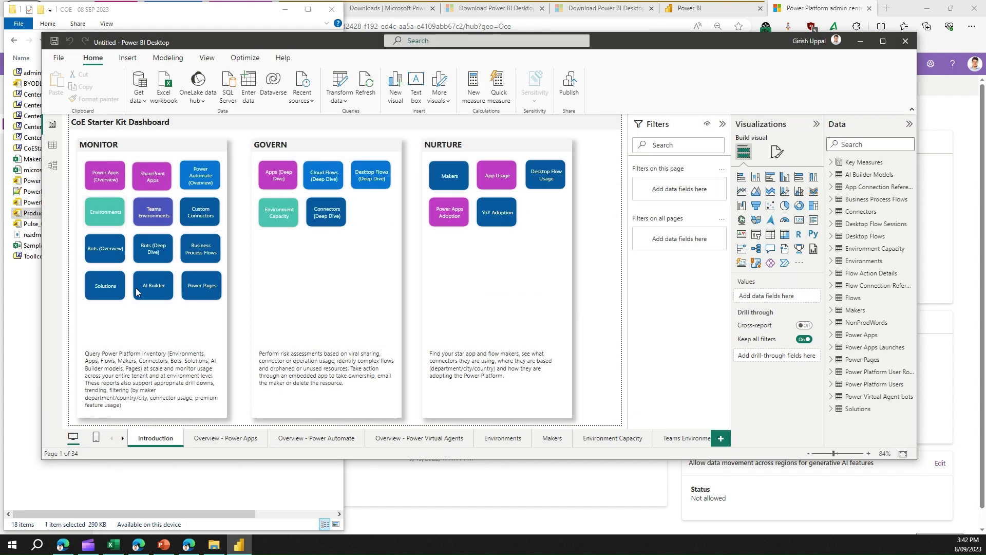
pyautogui.click(210, 443)
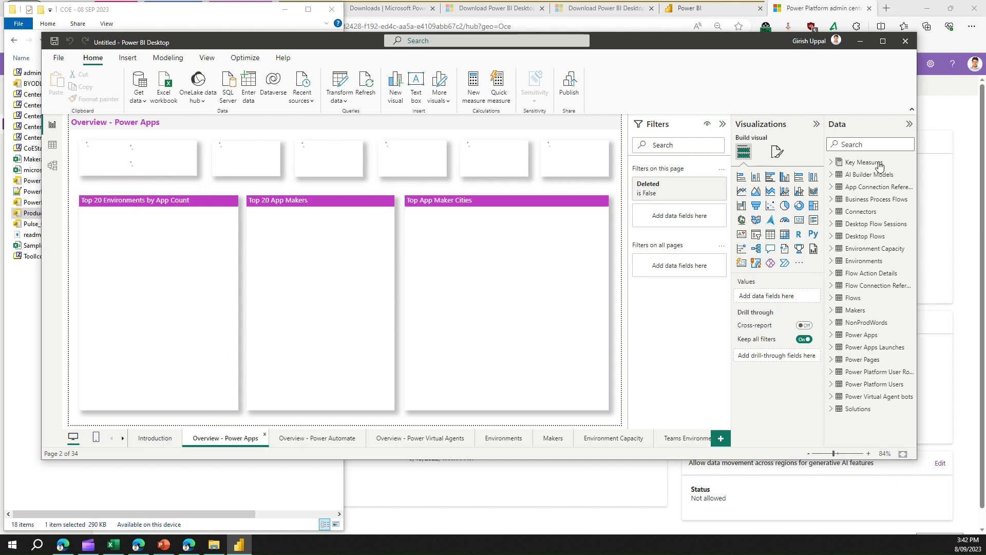
pyautogui.click(155, 439)
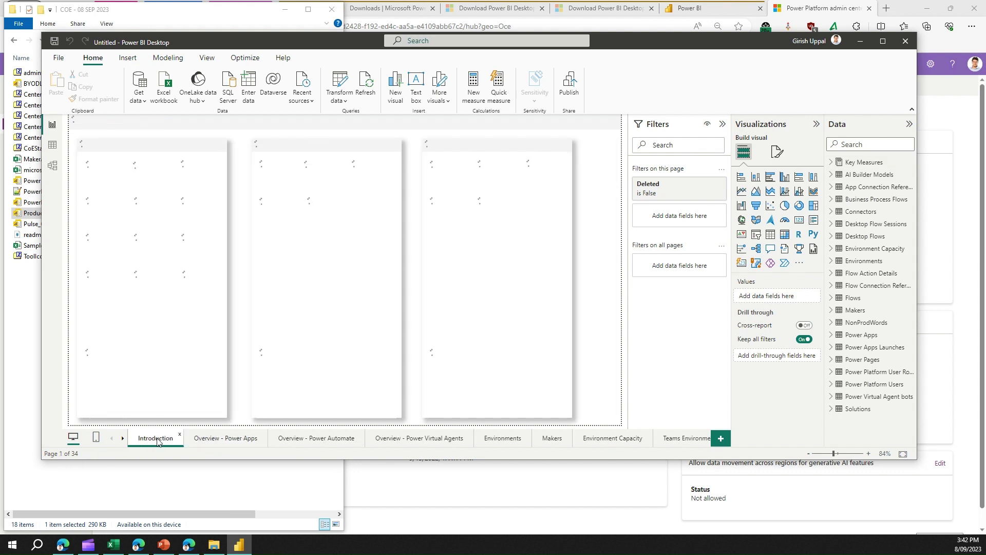
# Step: Save the report as ProductionDashboard.pbix in the COE - 08 SEP 2023 folder and check the folder for the file
pyautogui.click(60, 58)
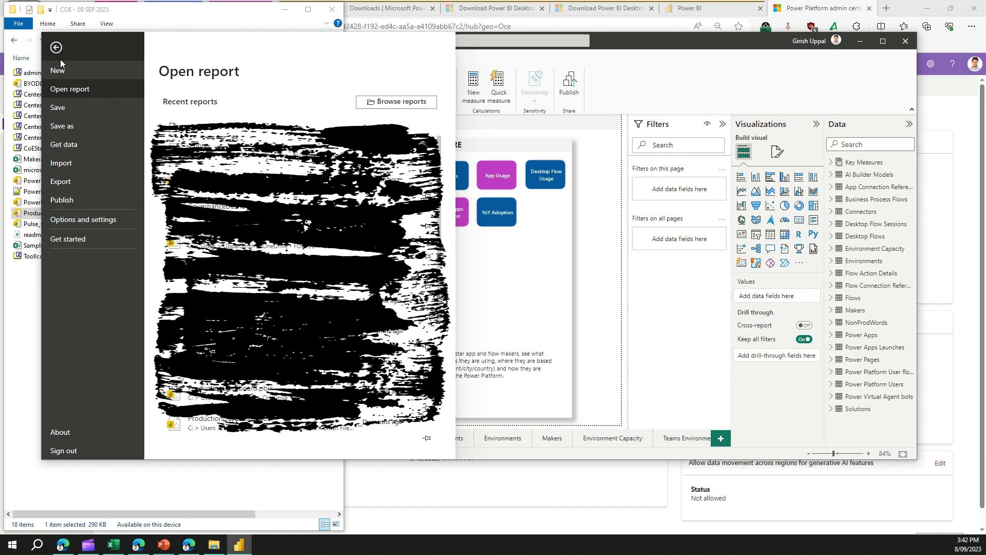
pyautogui.click(76, 124)
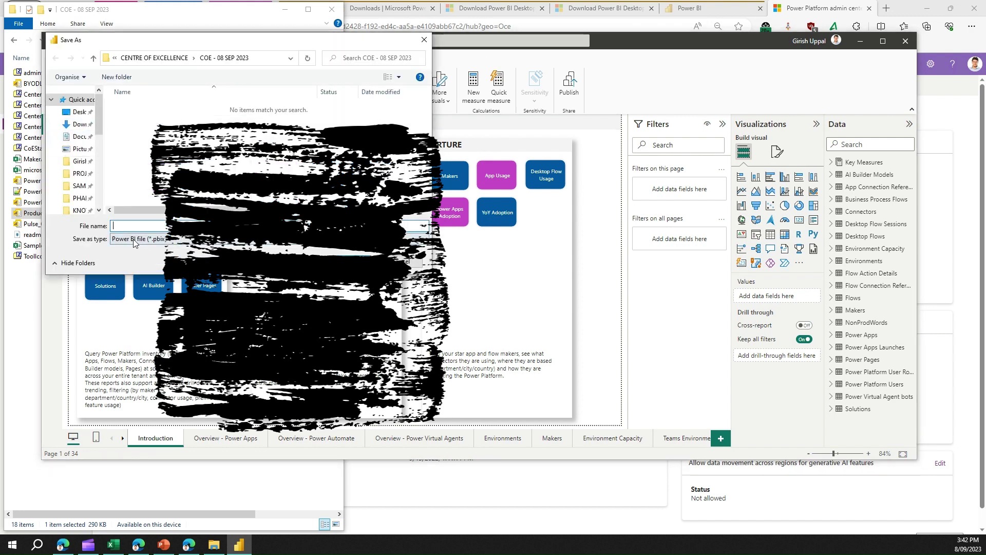
pyautogui.write('ProductionDashboard')
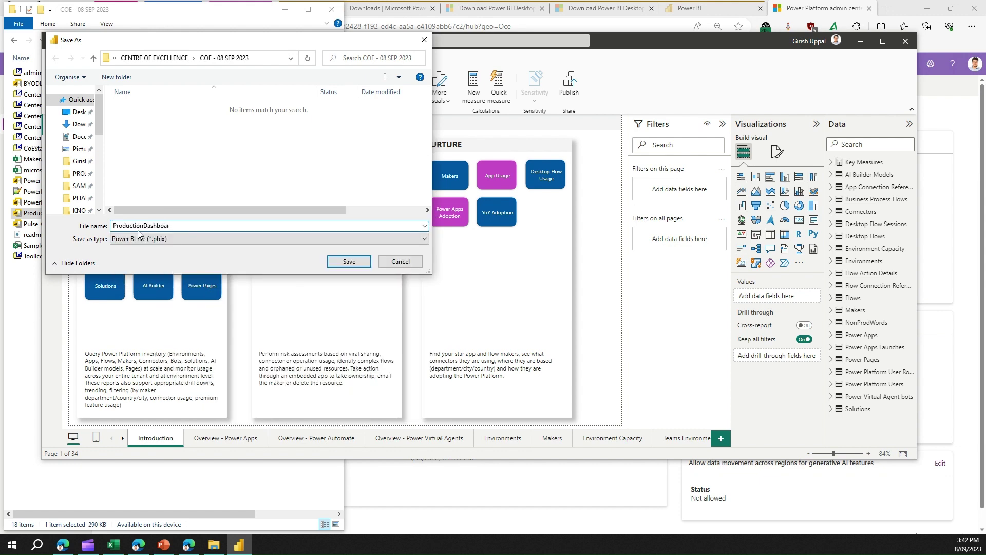
pyautogui.click(361, 263)
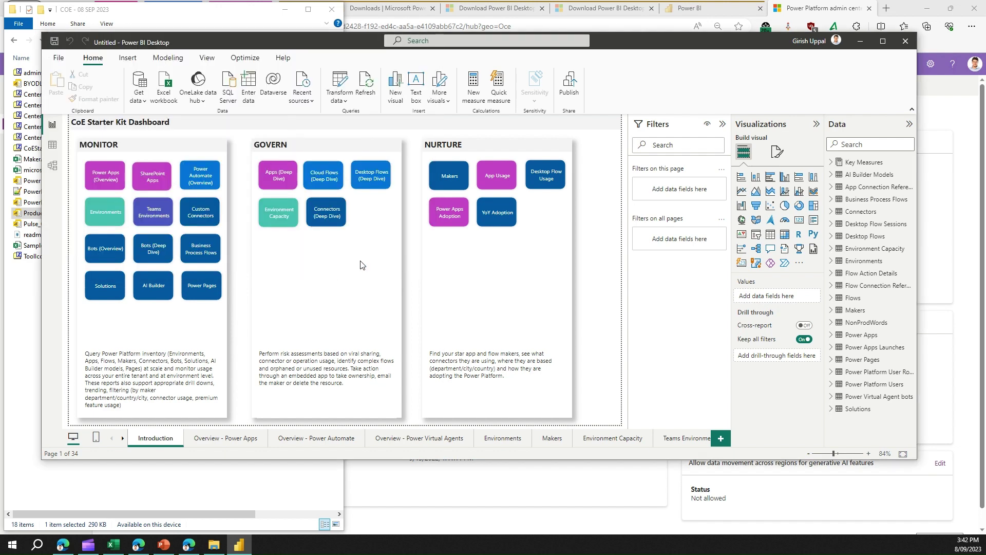
pyautogui.click(213, 546)
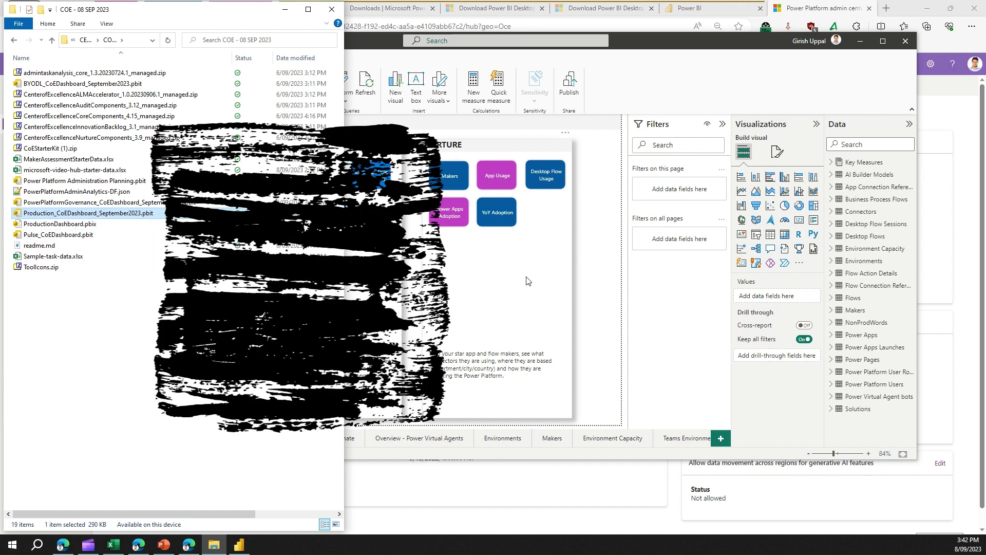
pyautogui.click(589, 281)
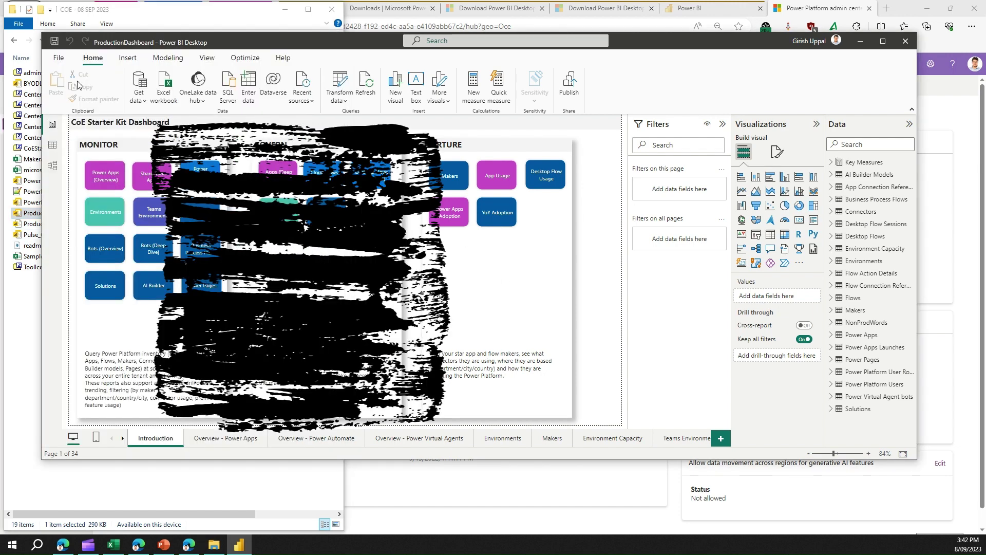
# Step: Publish ProductionDashboard to the CoE workspace in Power BI, replacing the existing dataset, and dismiss the publishing dialog
pyautogui.click(60, 60)
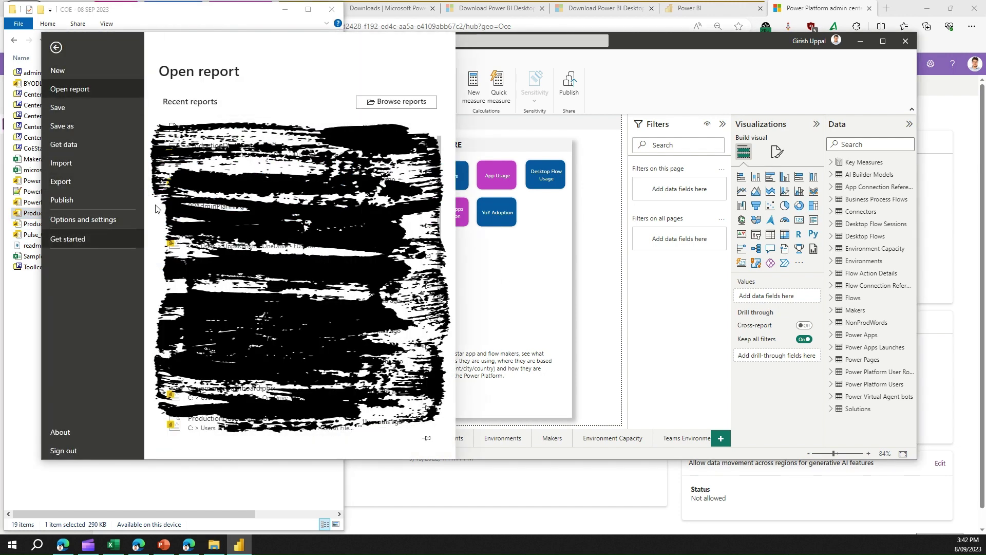
pyautogui.click(77, 199)
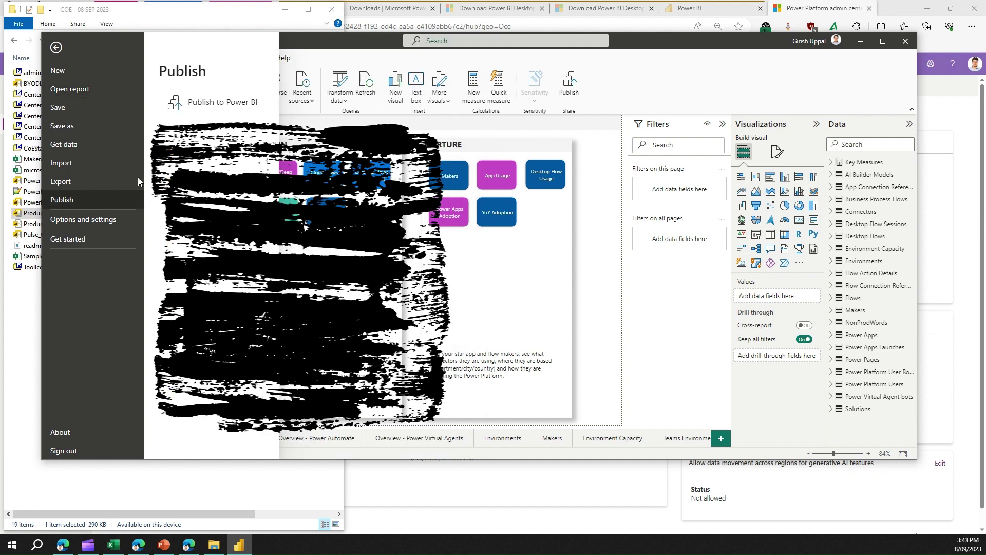
pyautogui.click(197, 101)
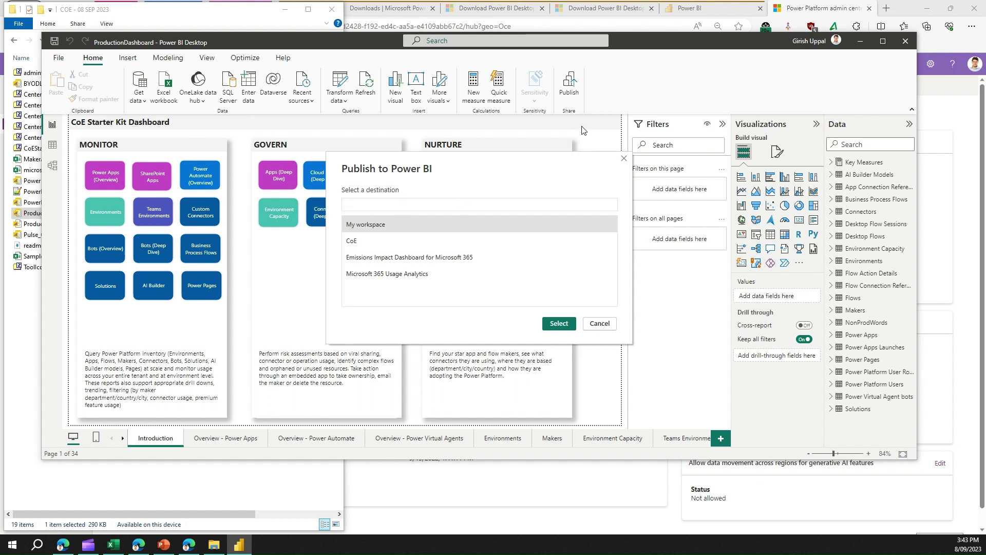
pyautogui.click(373, 242)
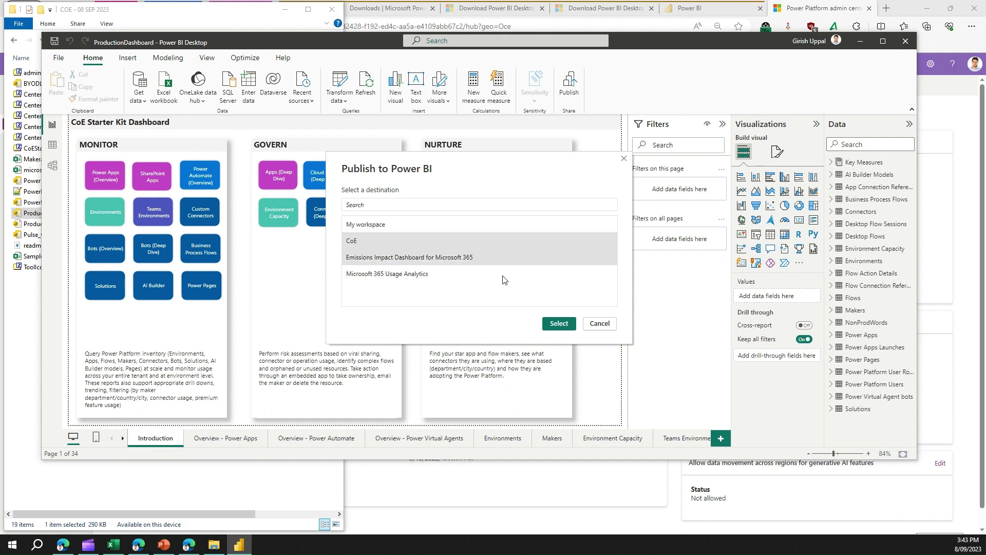
pyautogui.click(559, 323)
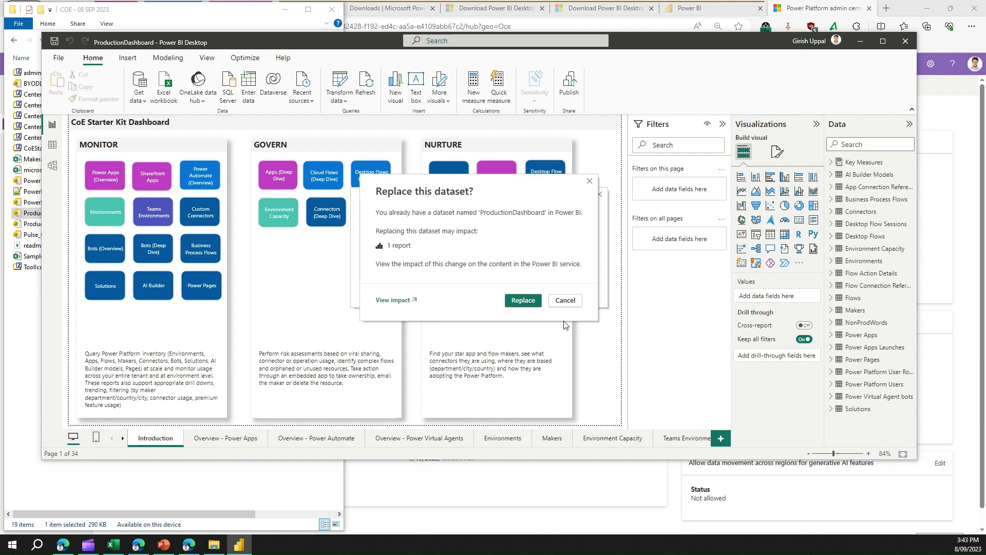
pyautogui.click(522, 301)
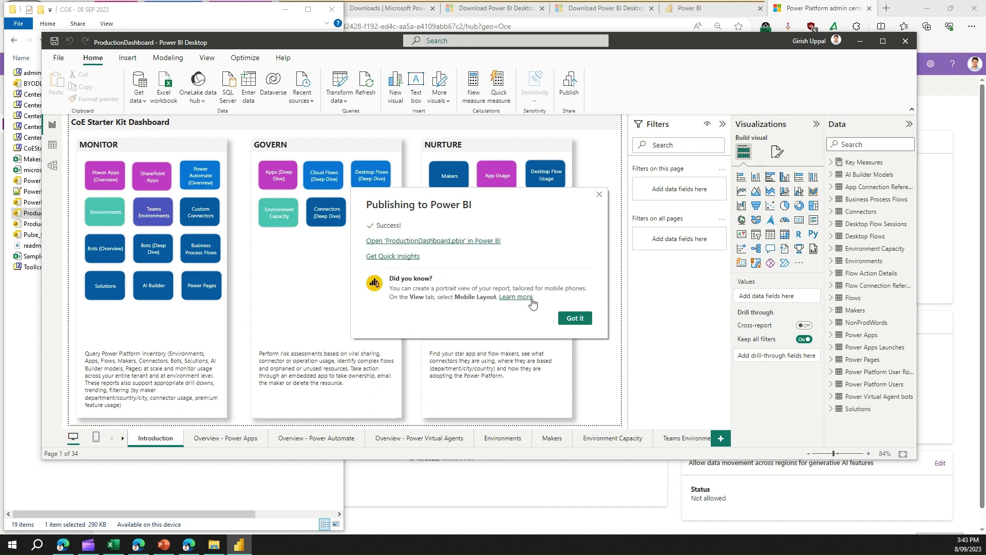
pyautogui.click(578, 320)
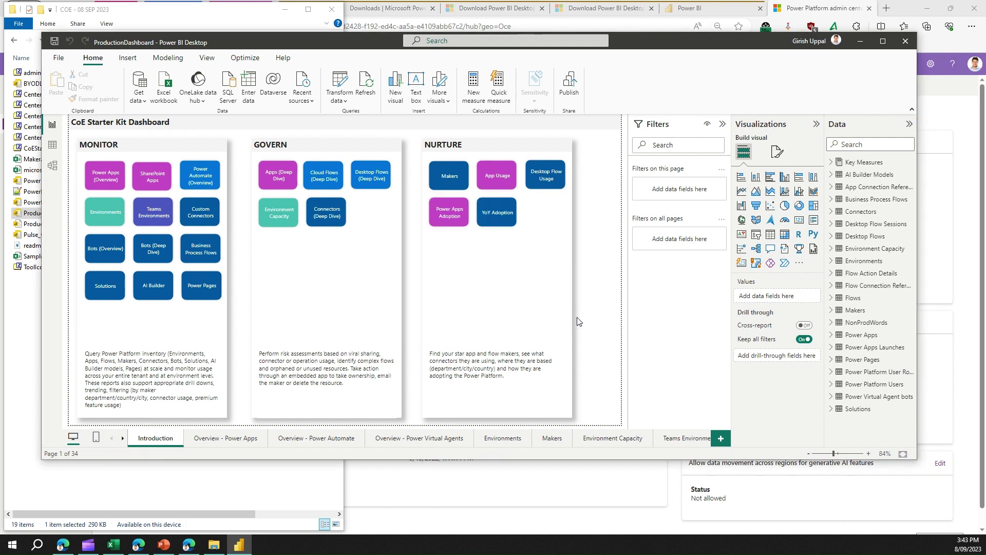
# Step: Switch to the Power BI service, open the ProductionDashboard report in the CoE workspace, and view its Bots page
pyautogui.click(698, 11)
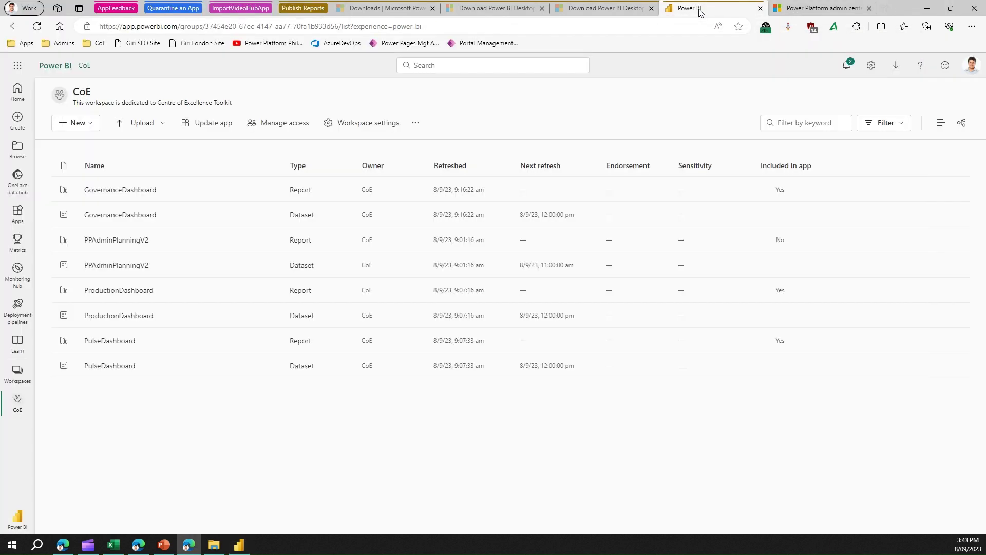
pyautogui.click(118, 291)
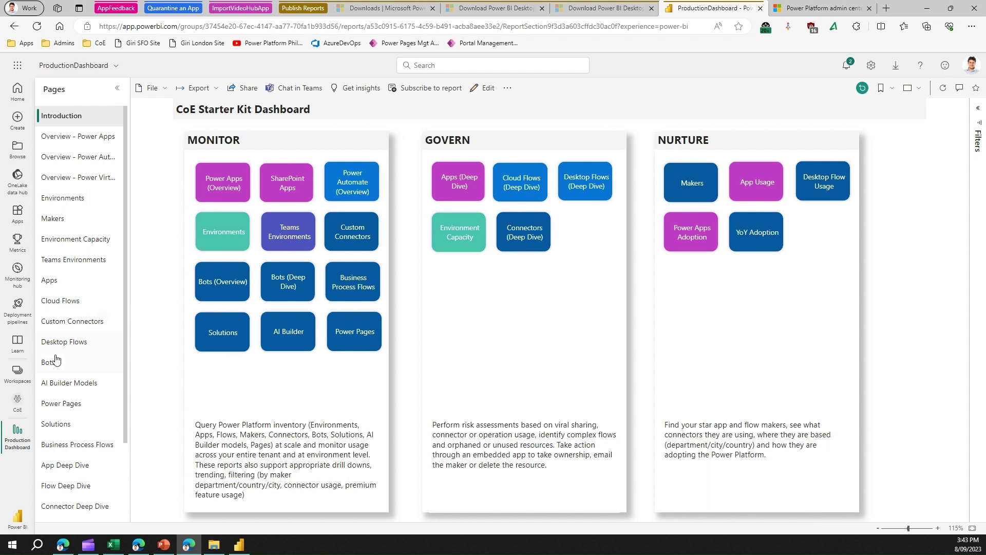
pyautogui.click(67, 361)
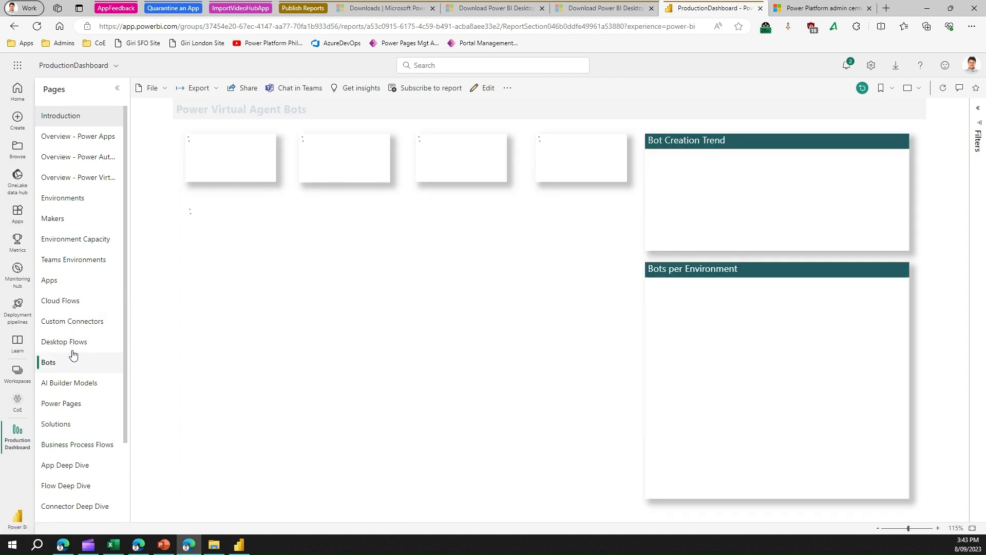
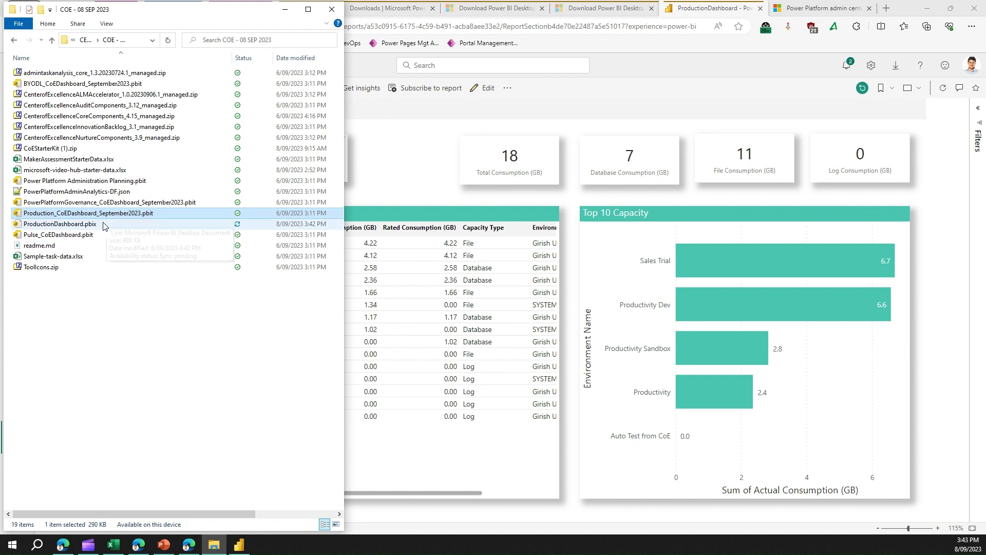
# Step: Open PowerPlatformGovernance_CoEDashboard_September2023.pbit in Power BI Desktop and save the loaded report as GovernanceDashboard in the COE - 08 SEP 2023 folder
pyautogui.doubleClick(75, 203)
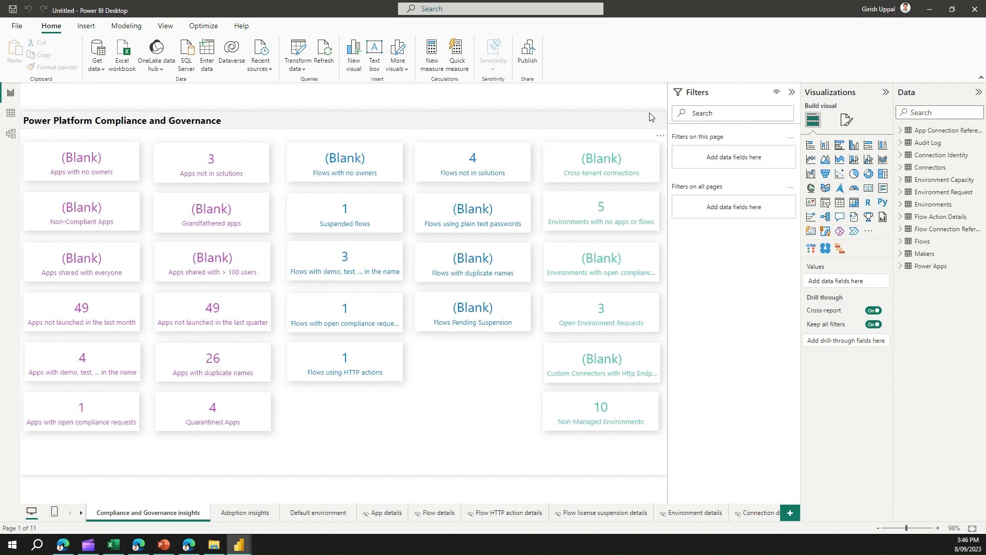
pyautogui.click(17, 26)
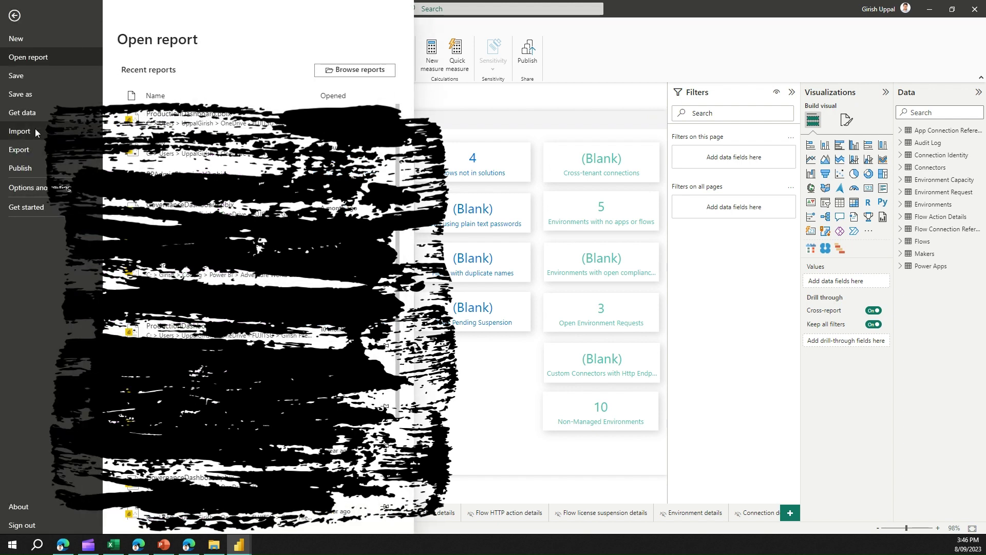
pyautogui.click(42, 98)
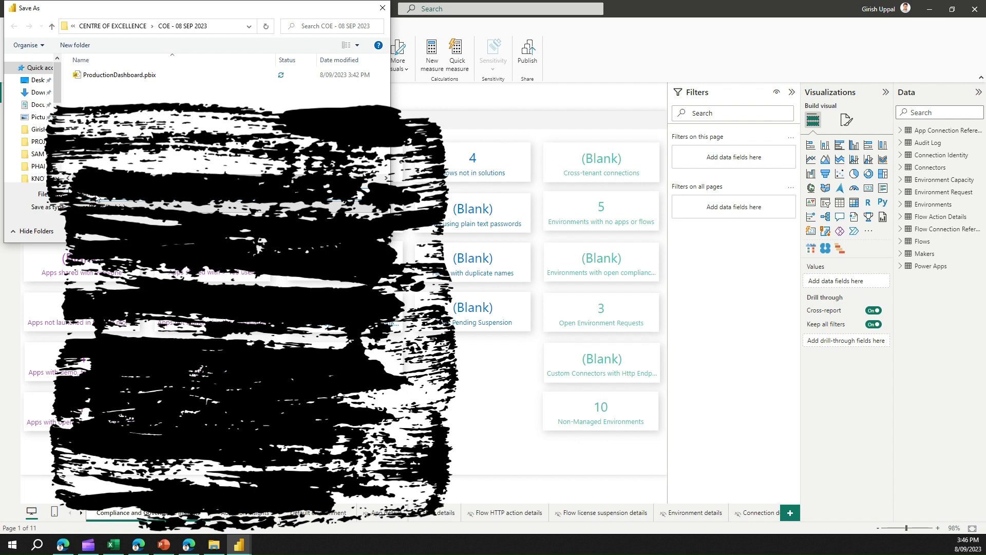
pyautogui.click(305, 229)
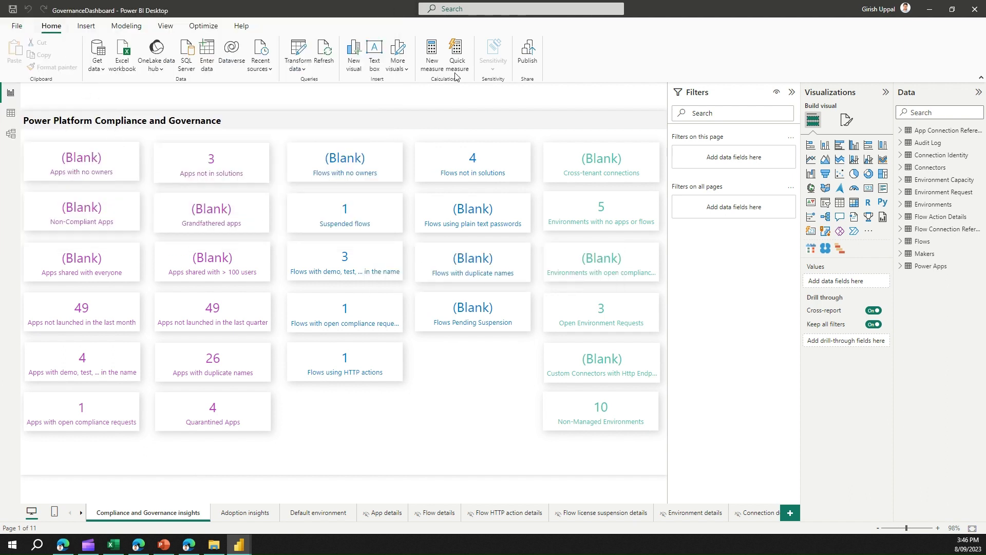
# Step: Publish GovernanceDashboard to the CoE workspace in Power BI, replacing the existing dataset
pyautogui.click(529, 52)
pyautogui.click(385, 260)
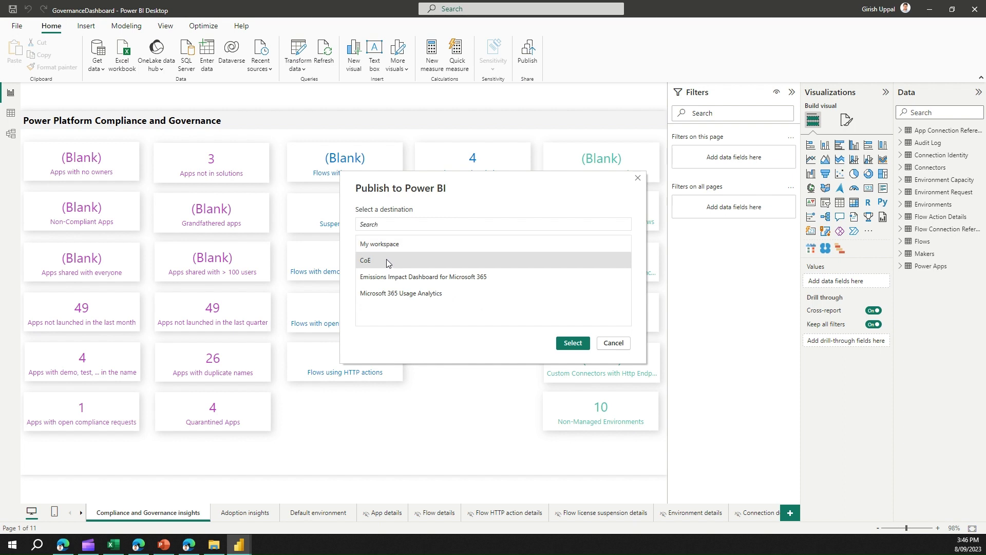
pyautogui.click(573, 343)
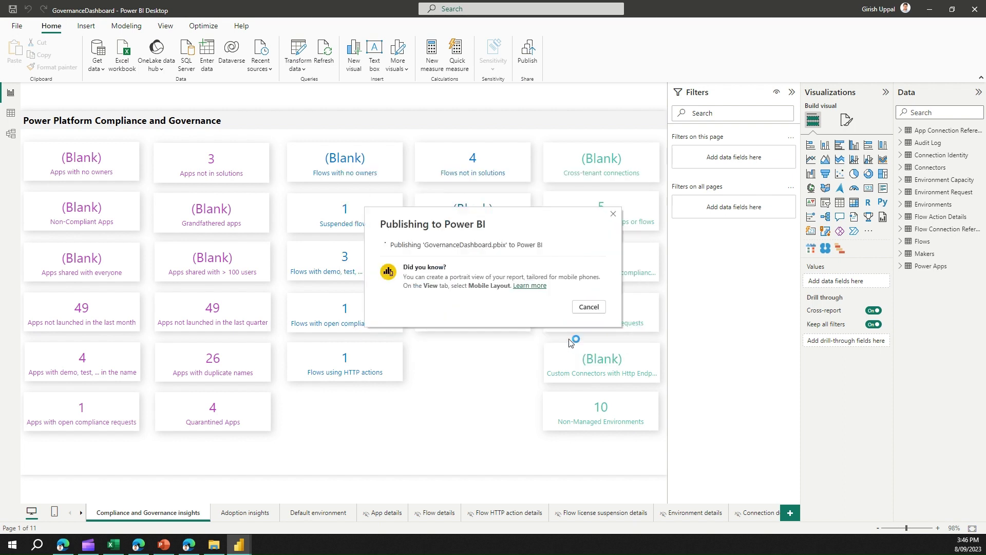
pyautogui.click(547, 321)
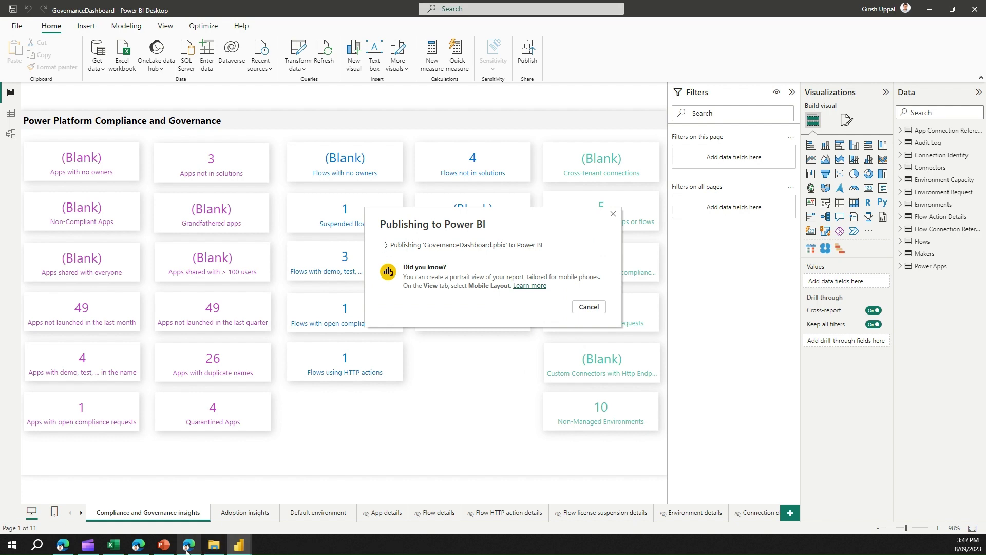
# Step: Switch to the Power BI service and open the GovernanceDashboard report from the CoE workspace
pyautogui.moveTo(188, 548)
pyautogui.click(198, 516)
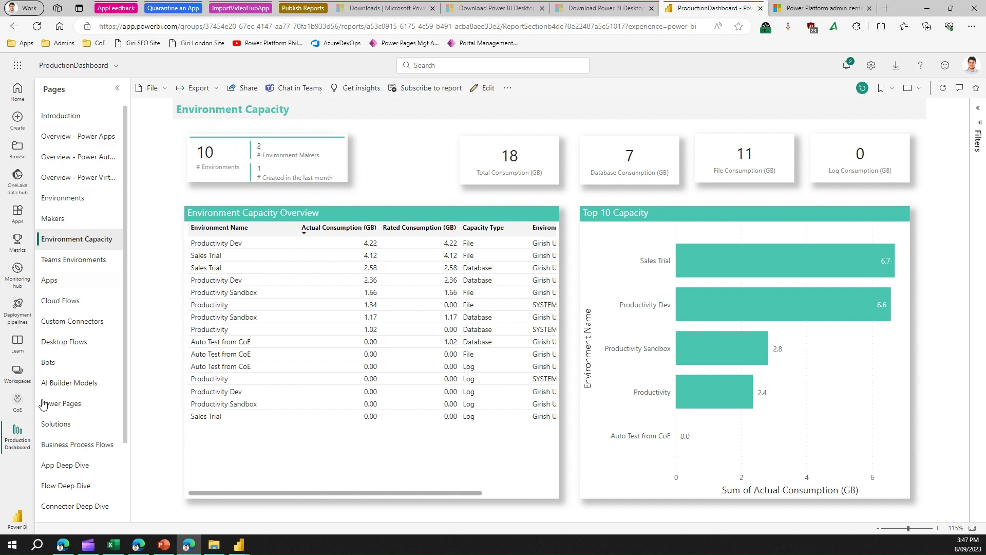
pyautogui.click(19, 402)
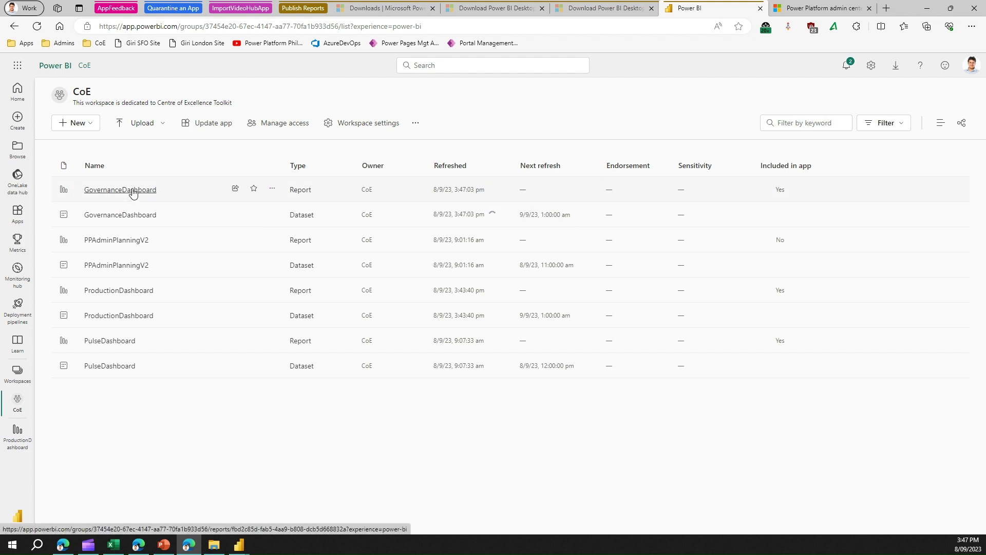
pyautogui.click(132, 191)
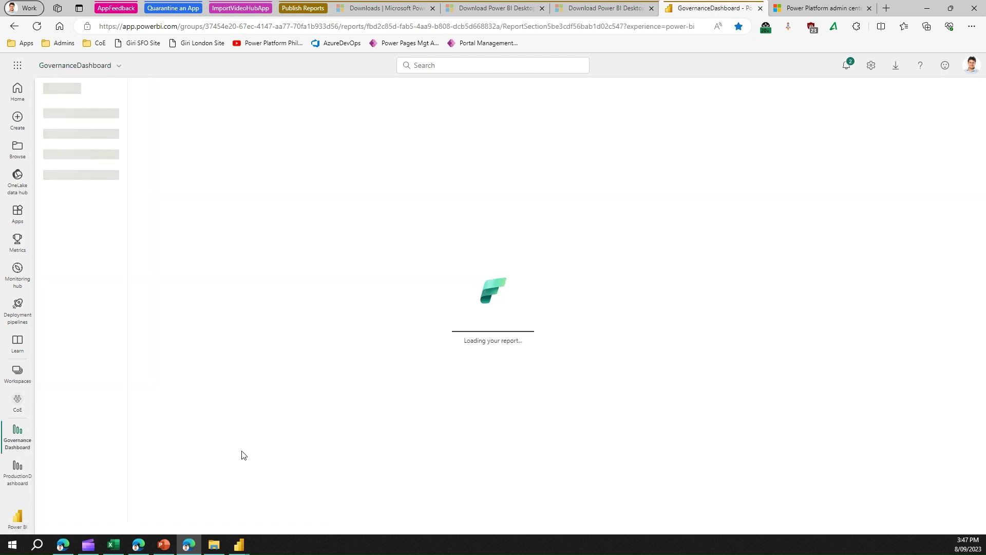
# Step: Dismiss the publishing dialog in Power BI Desktop, and view the Adoption insights page of GovernanceDashboard in the Power BI service
pyautogui.click(240, 545)
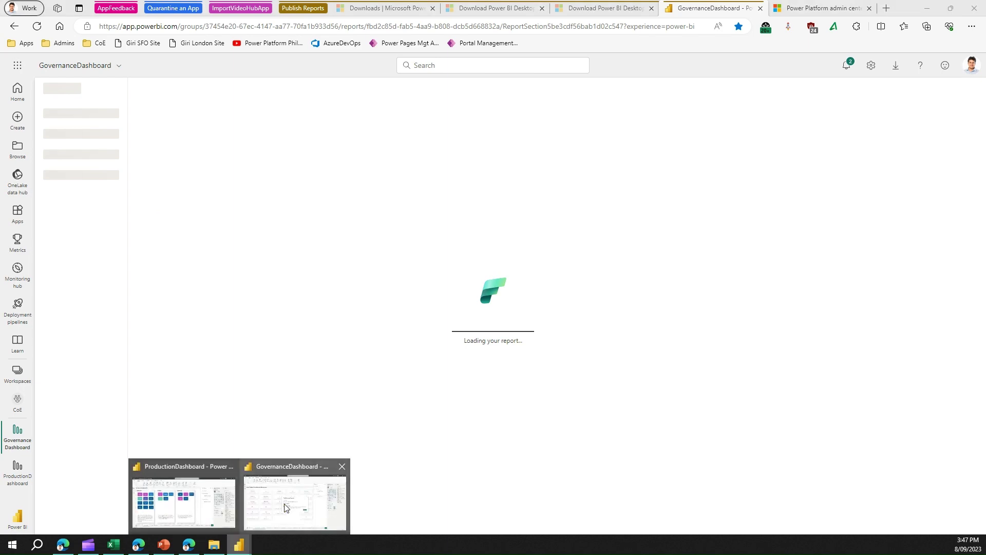
pyautogui.click(285, 504)
pyautogui.click(588, 337)
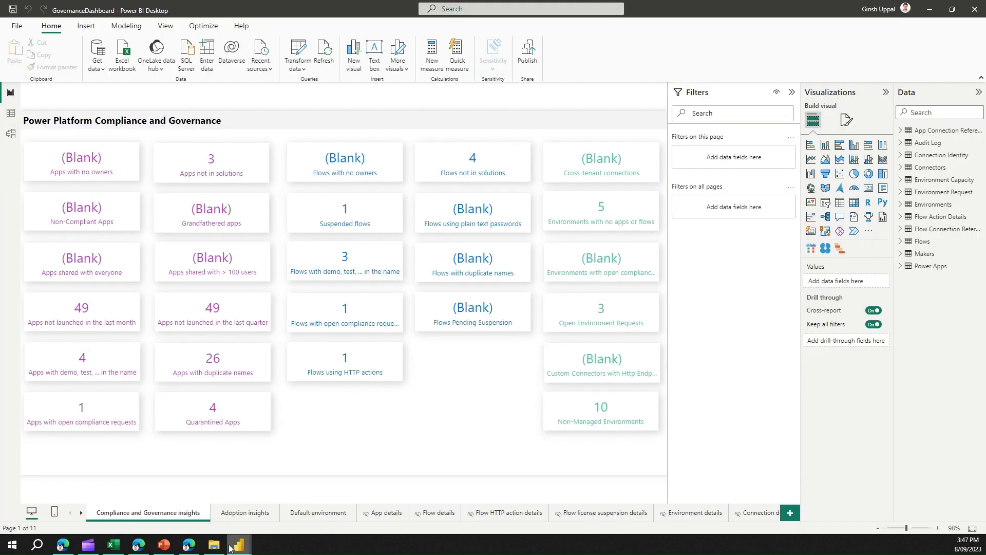
pyautogui.click(189, 544)
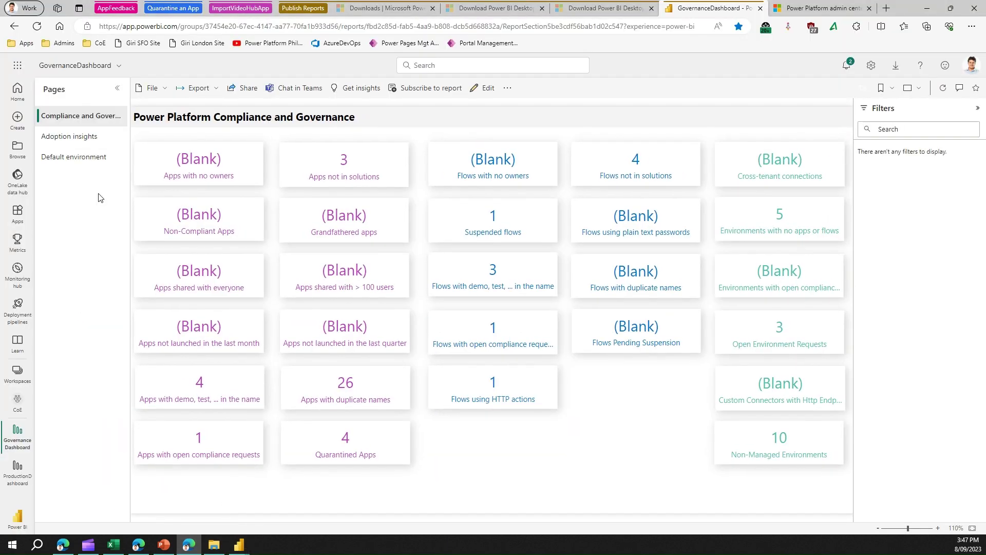
pyautogui.click(83, 139)
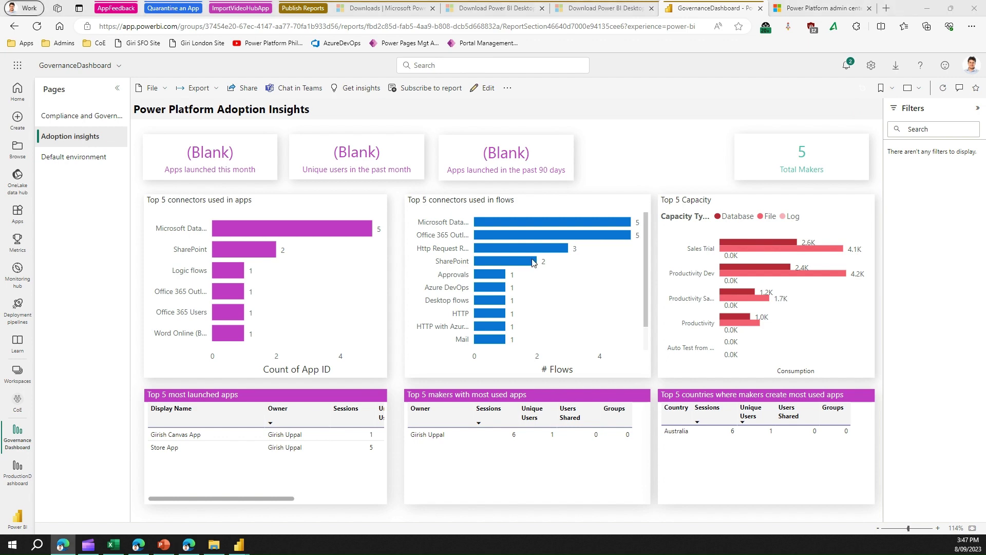
# Step: Open Pulse_CoEDashboard.pbit from the COE - 08 SEP 2023 folder in Power BI Desktop and view the Pulse Overview page
pyautogui.click(214, 544)
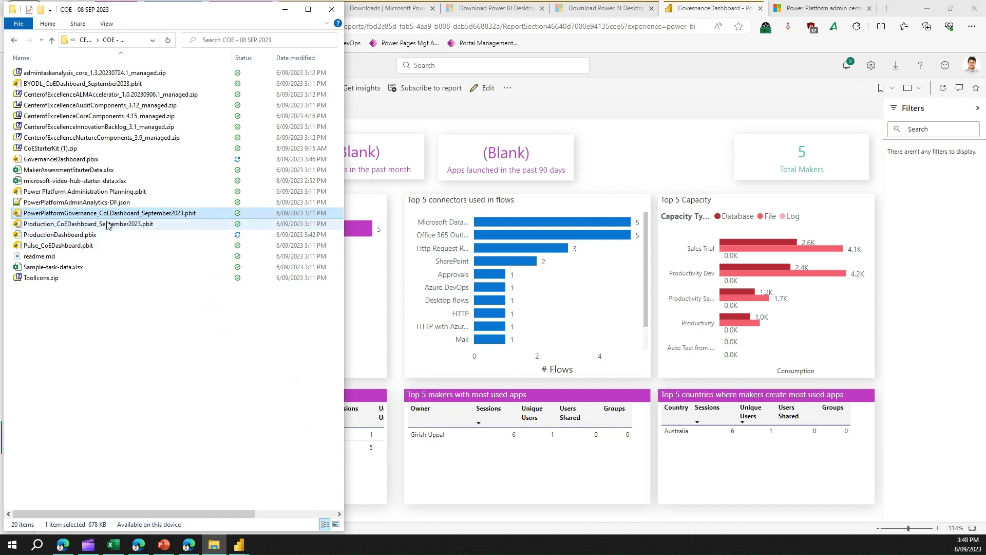
pyautogui.doubleClick(85, 247)
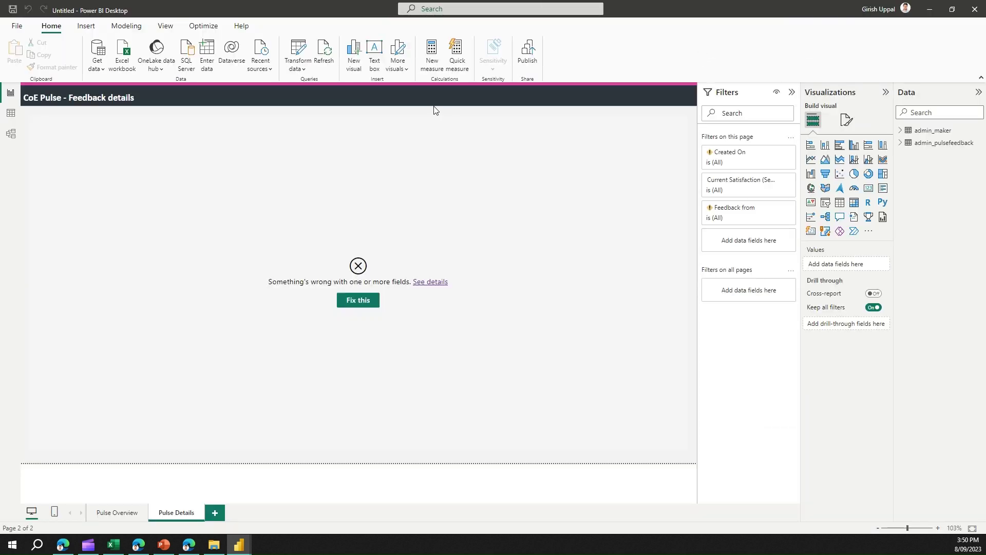
pyautogui.click(116, 513)
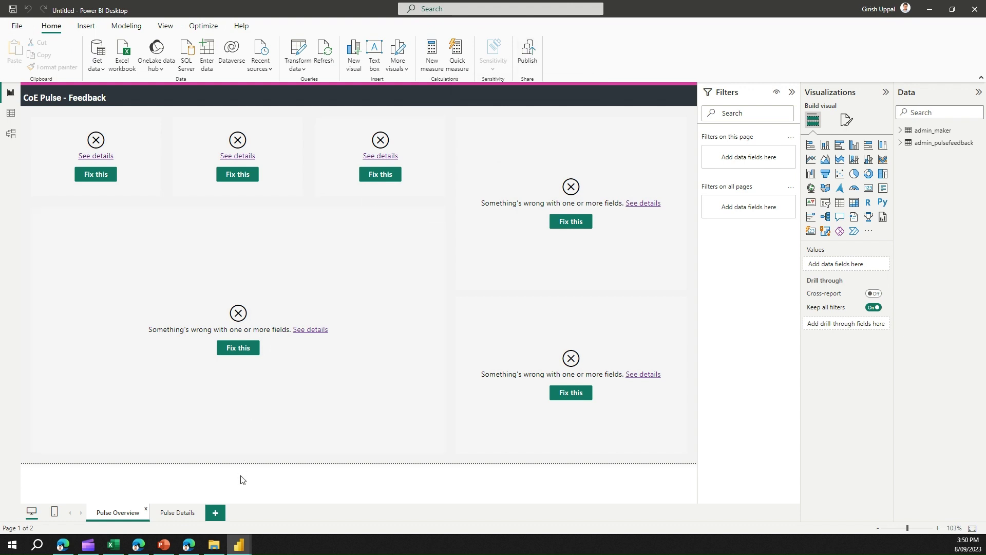
pyautogui.click(215, 545)
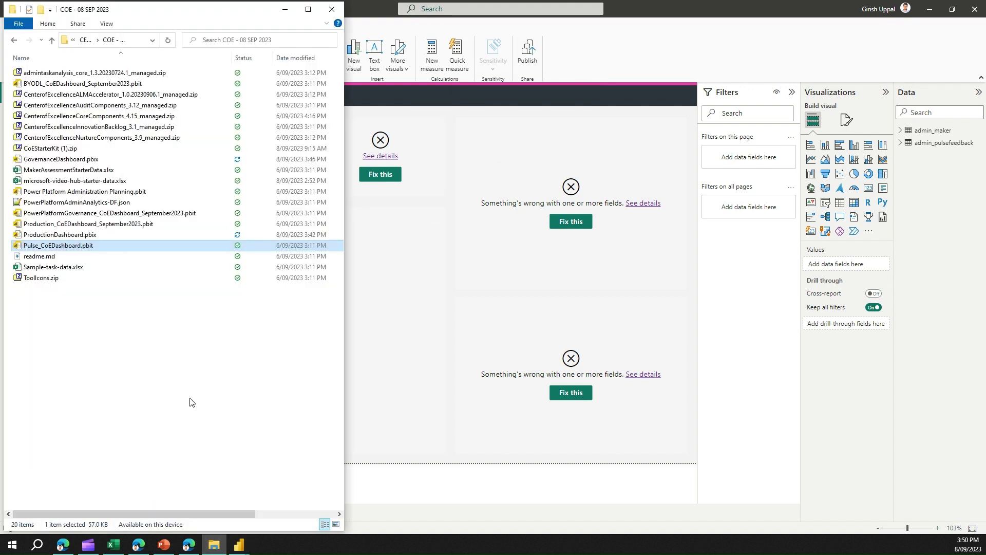
pyautogui.click(76, 193)
pyautogui.doubleClick(76, 193)
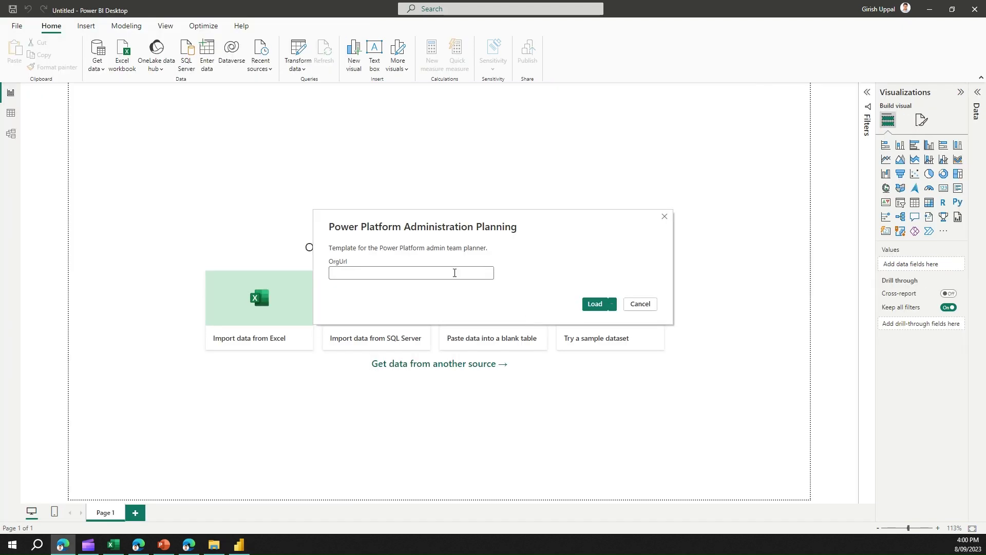
pyautogui.click(414, 272)
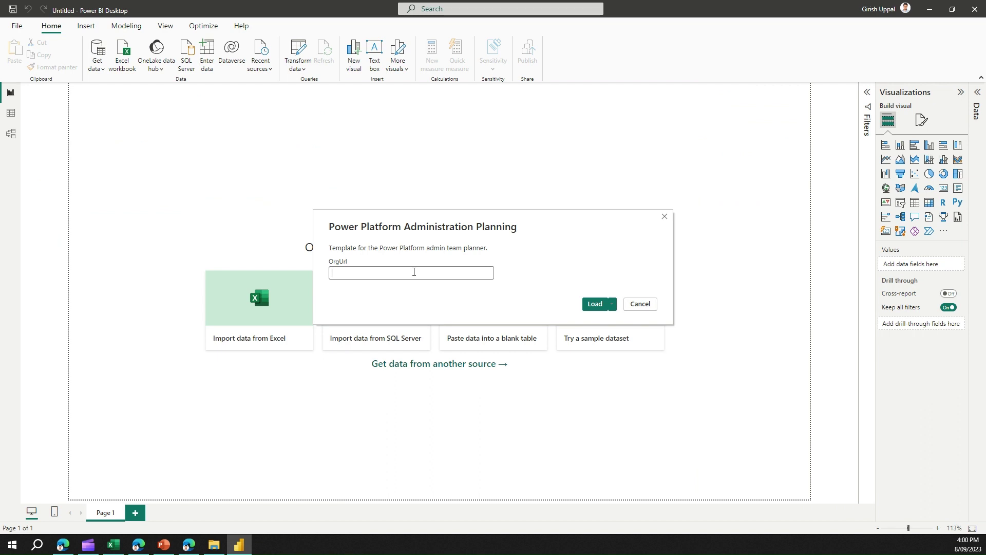
pyautogui.write('https://org73e65d78.crm6.dynamics.com/')
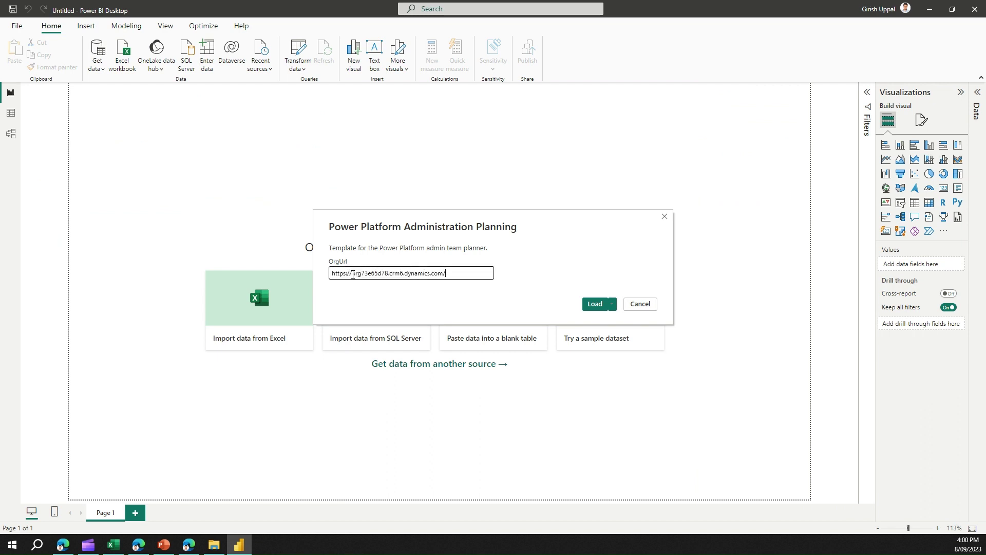
pyautogui.moveTo(353, 275); pyautogui.dragTo(331, 275)
pyautogui.press('BackSpace')
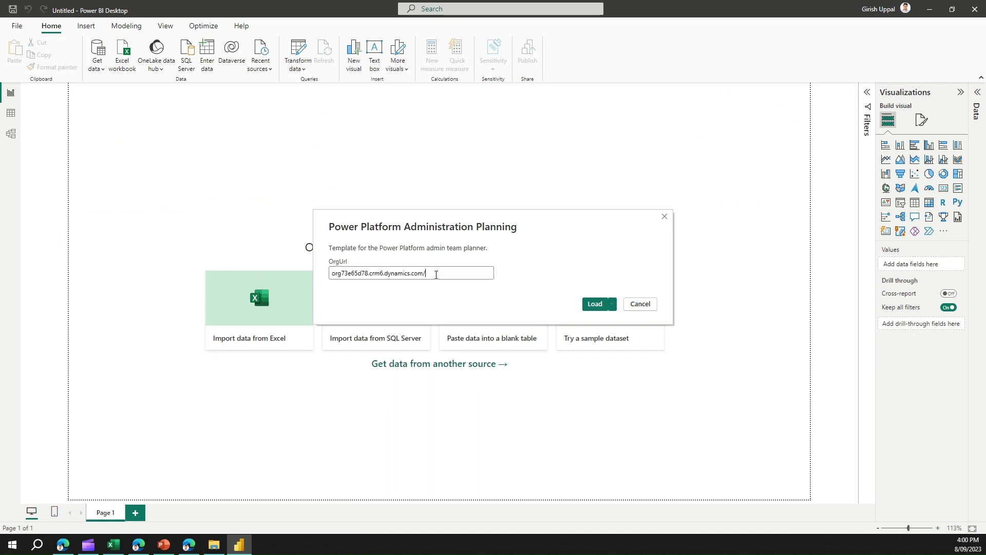
pyautogui.click(595, 304)
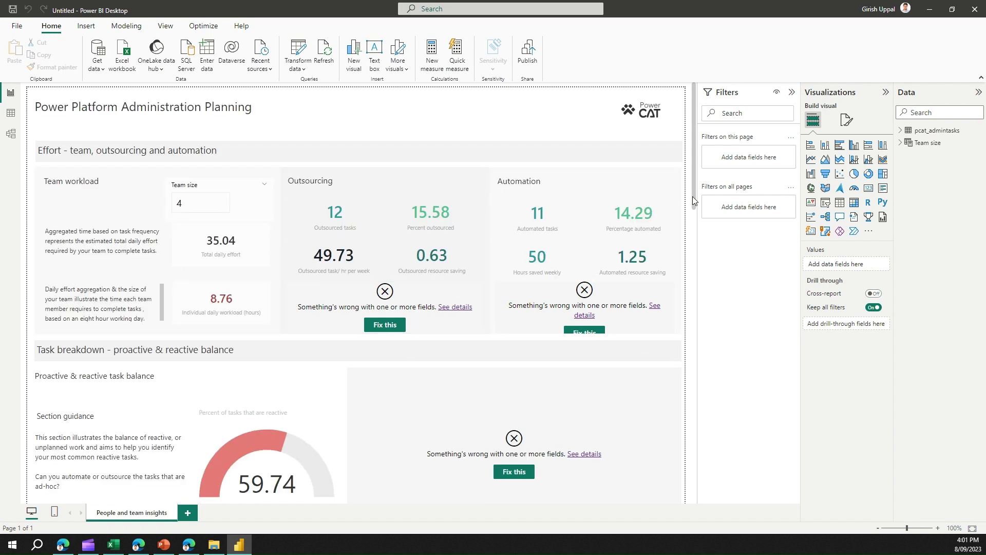
pyautogui.moveTo(694, 198)
pyautogui.mouseDown()
pyautogui.moveTo(700, 414)
pyautogui.moveTo(707, 186)
pyautogui.mouseUp()
# Step: Switch to the Power BI service and reopen the ProductionDashboard report
pyautogui.click(190, 548)
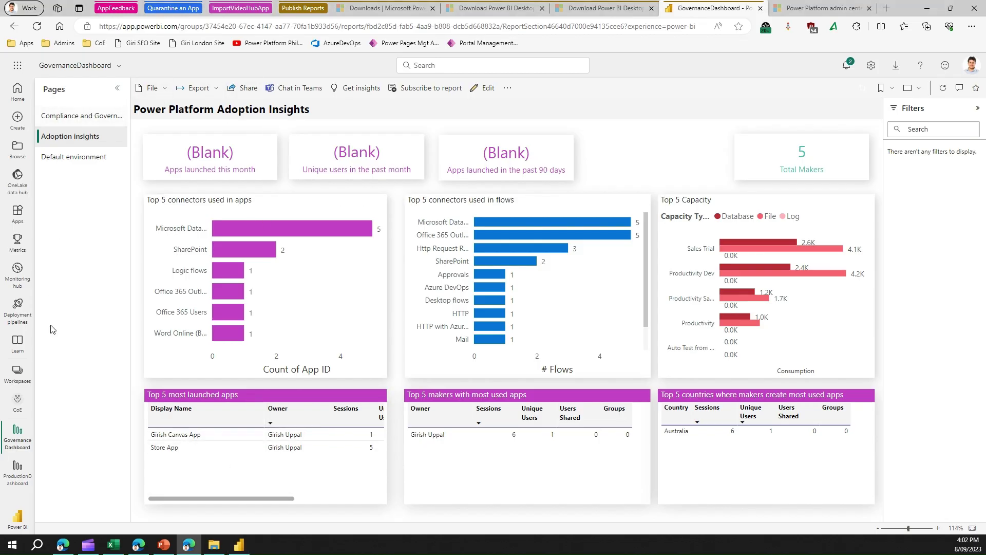
pyautogui.click(17, 475)
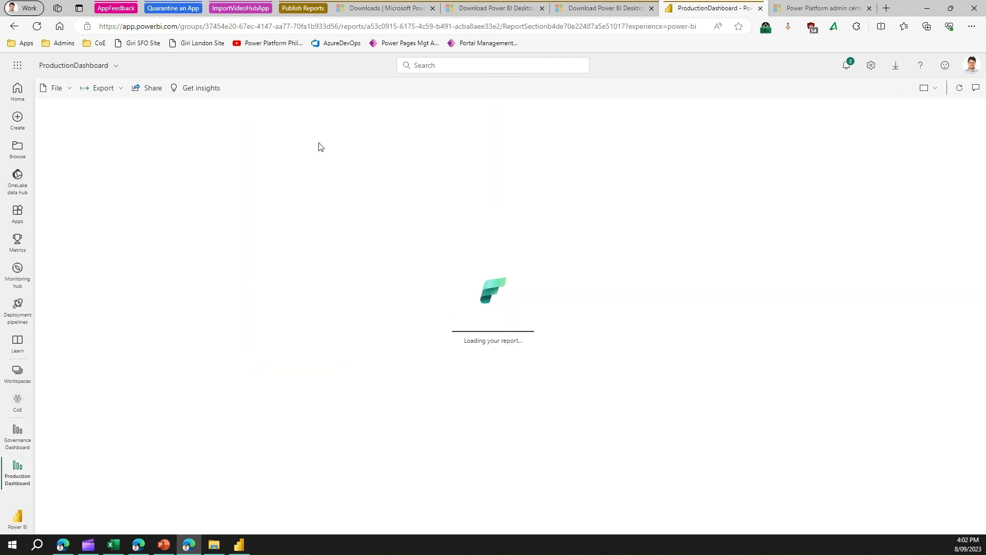